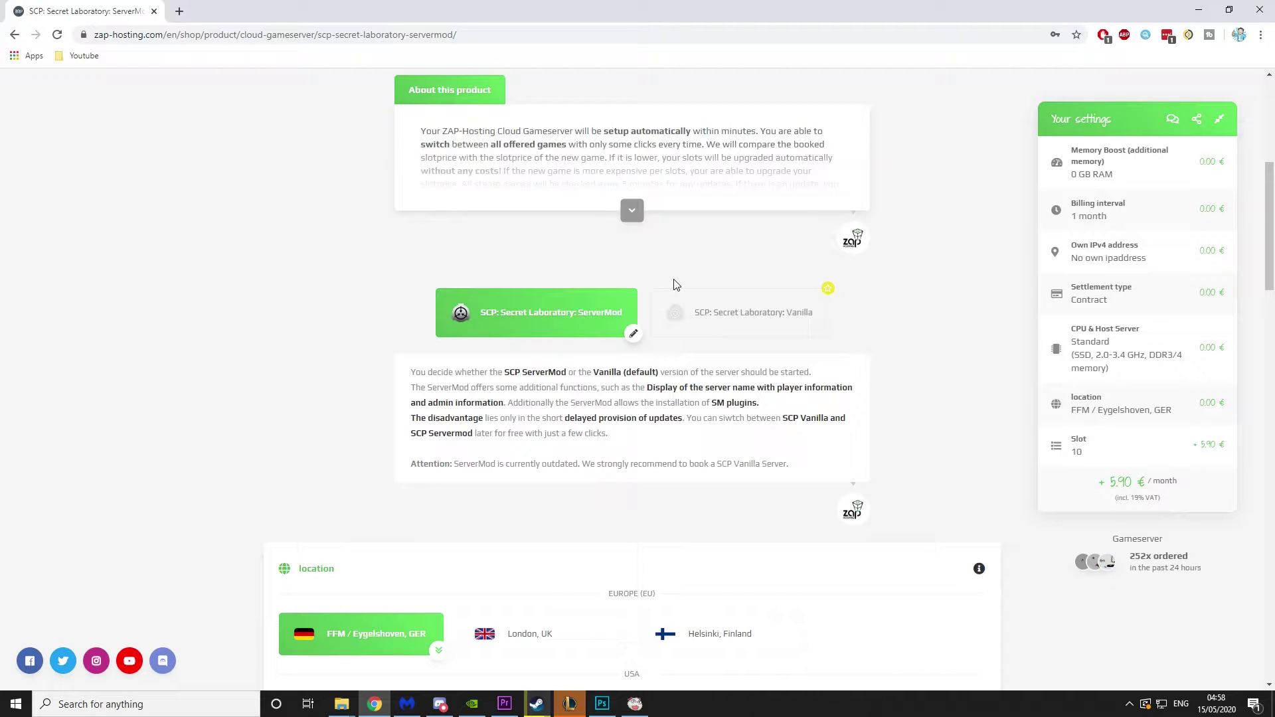
Scroll the SCP: Secret Laboratory product page to review the version options.
scroll(628, 299, "down", 1)
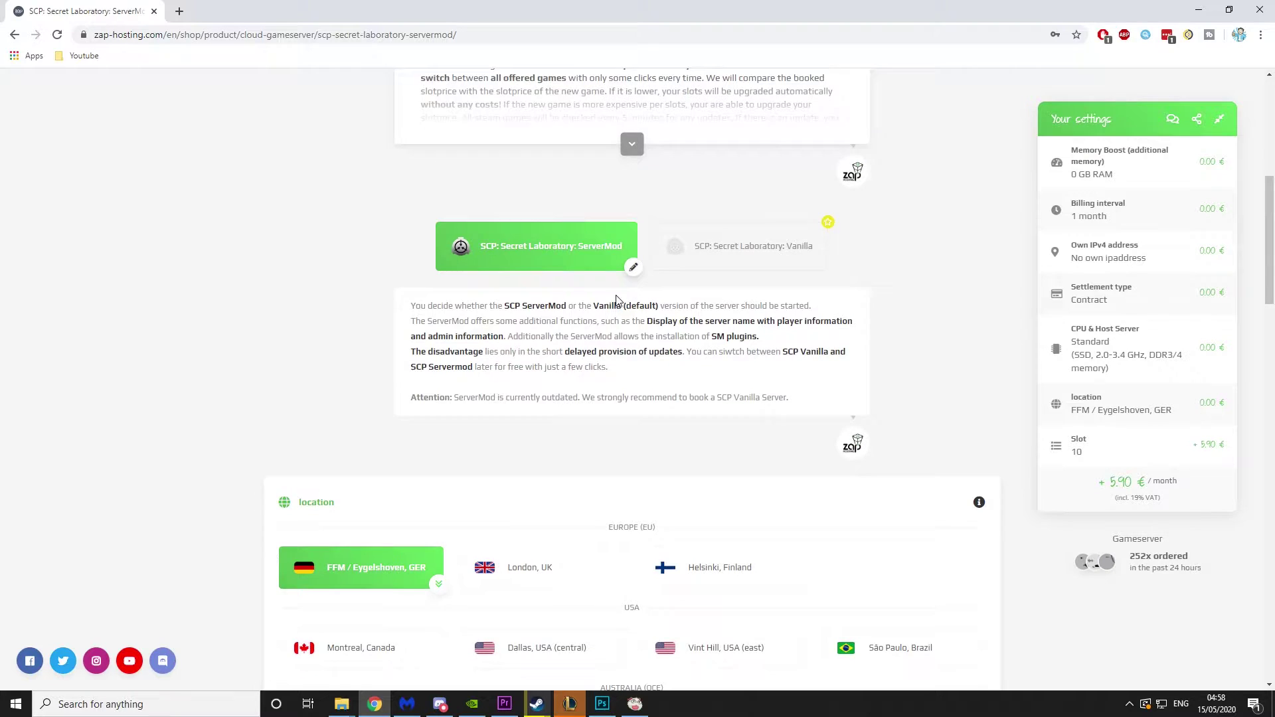
scroll(545, 293, "up", 2)
scroll(545, 292, "up", 1)
scroll(571, 319, "down", 1)
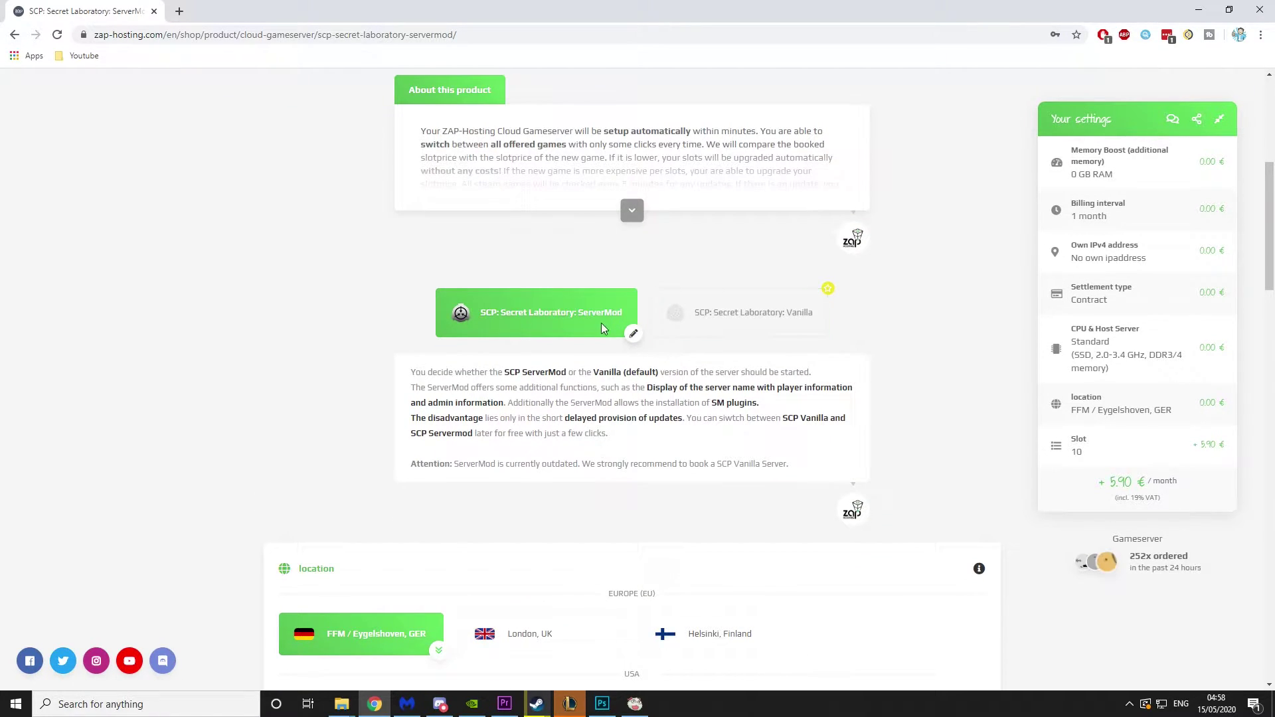
left_click(714, 323)
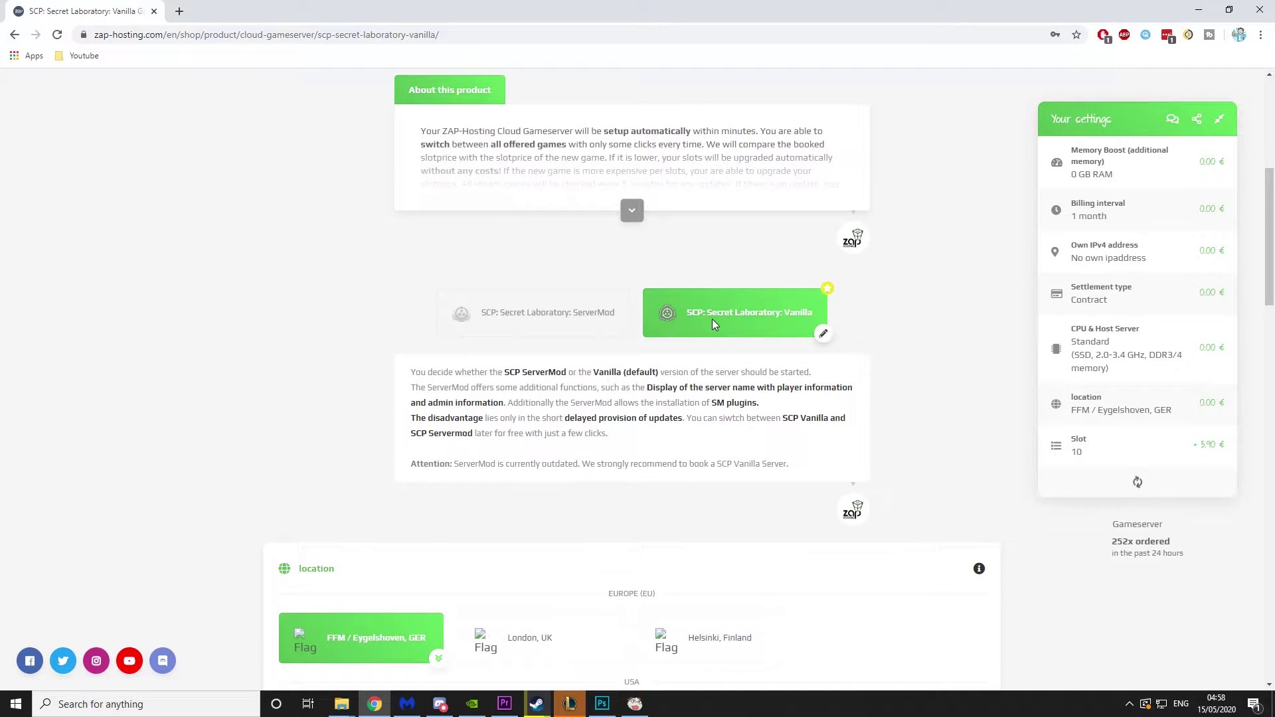
scroll(578, 354, "down", 2)
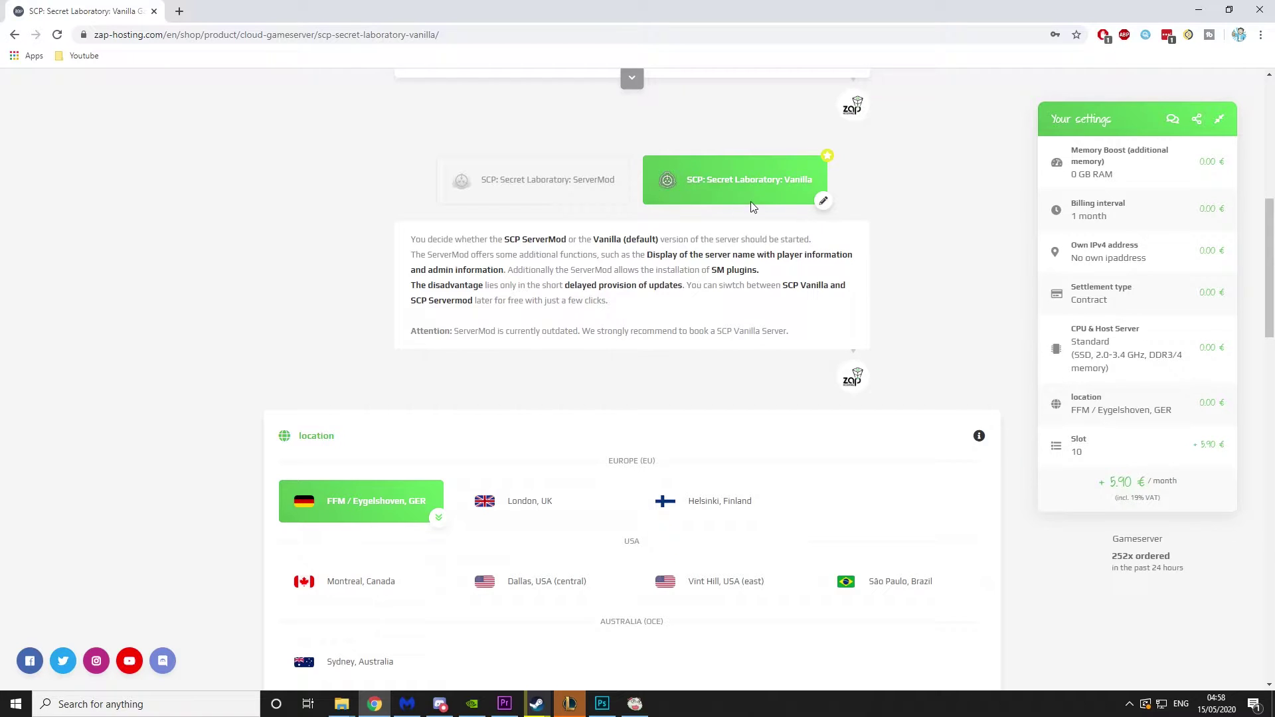
scroll(704, 239, "down", 2)
scroll(694, 259, "down", 4)
scroll(664, 272, "up", 3)
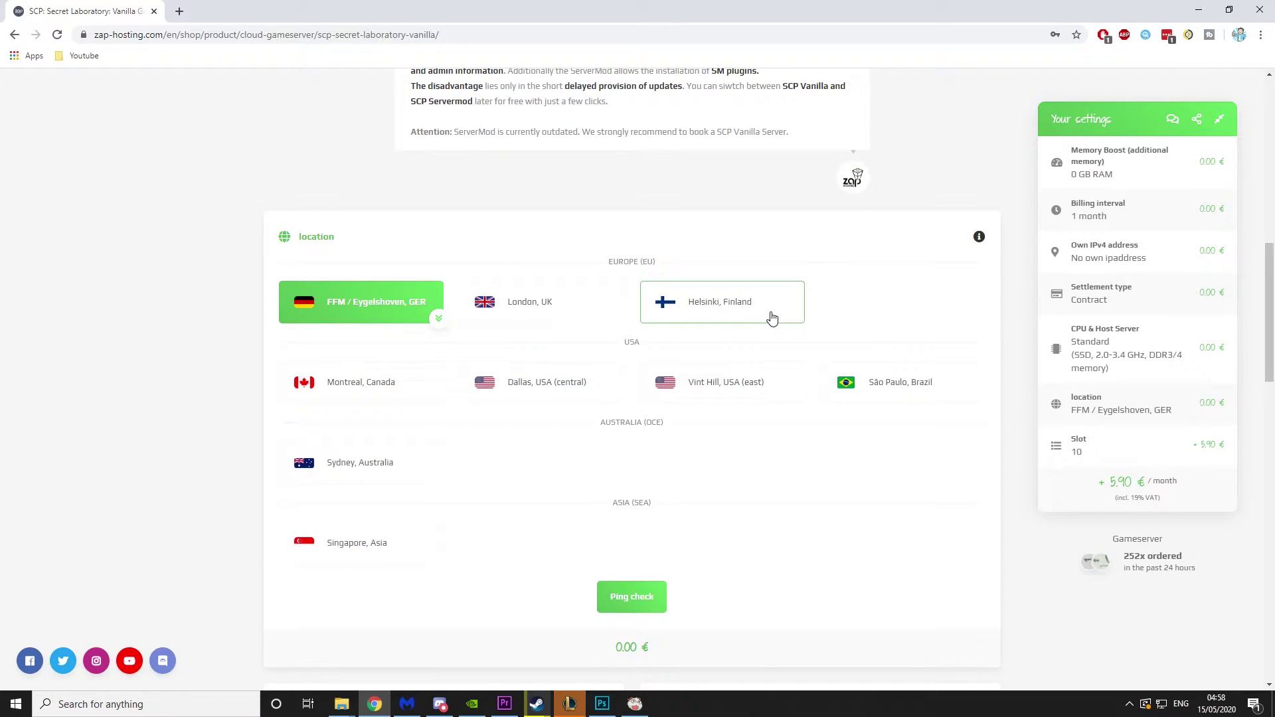
scroll(598, 206, "down", 4)
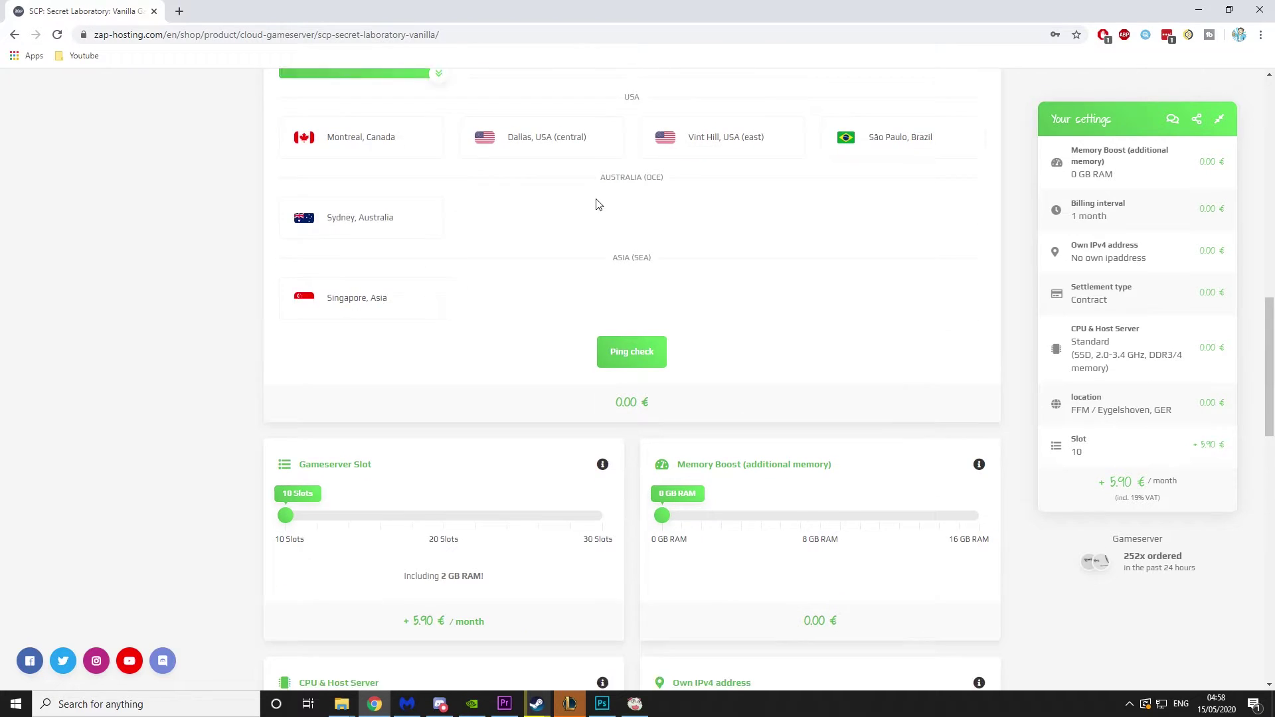
scroll(525, 279, "up", 5)
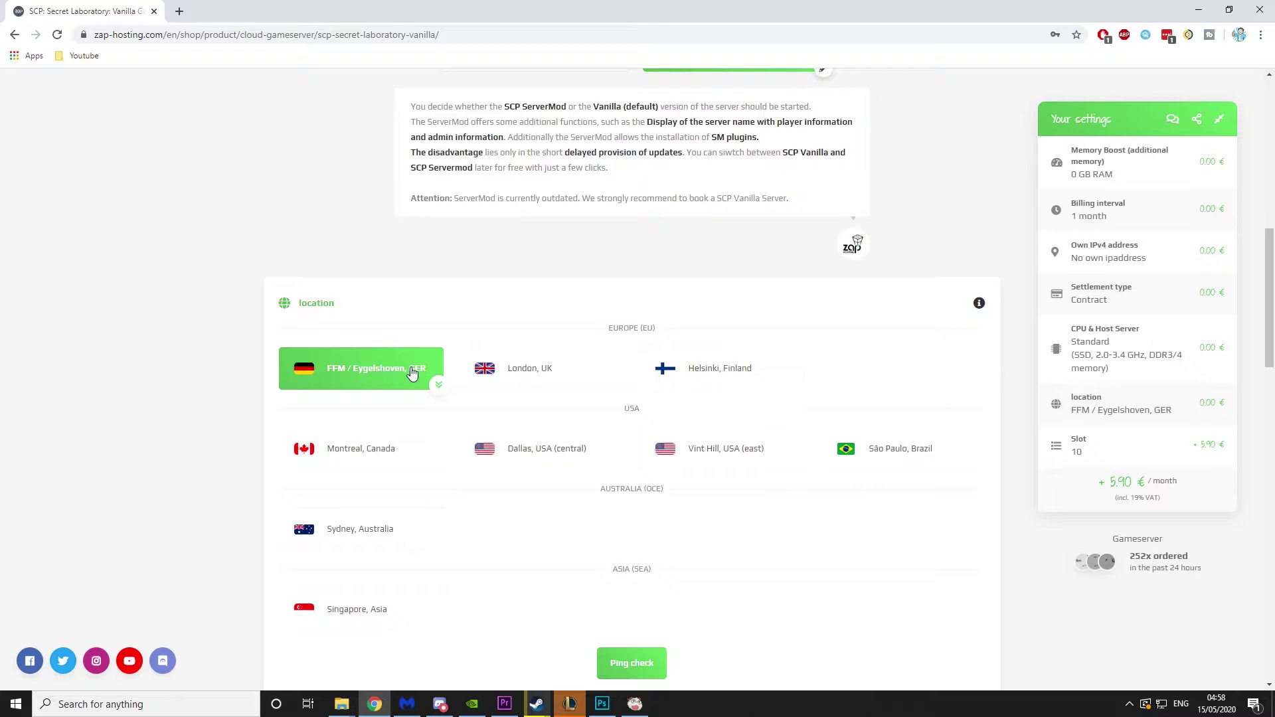
scroll(550, 328, "down", 2)
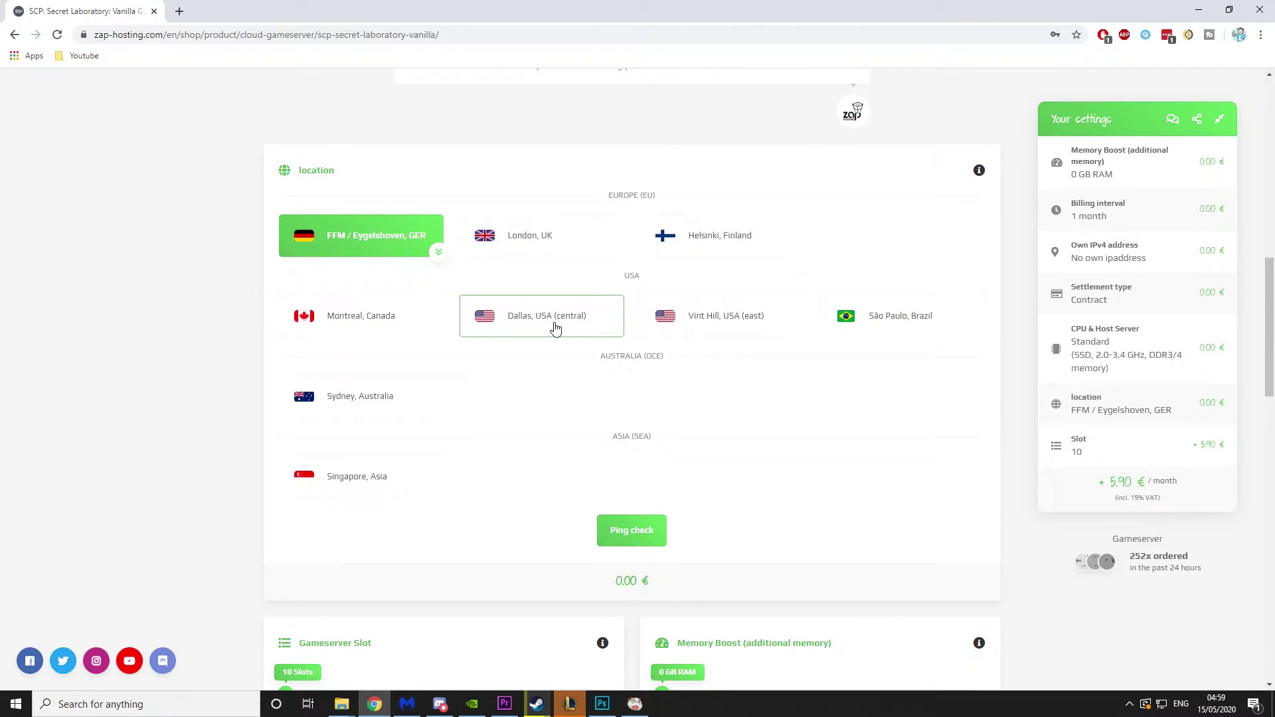
scroll(556, 327, "down", 7)
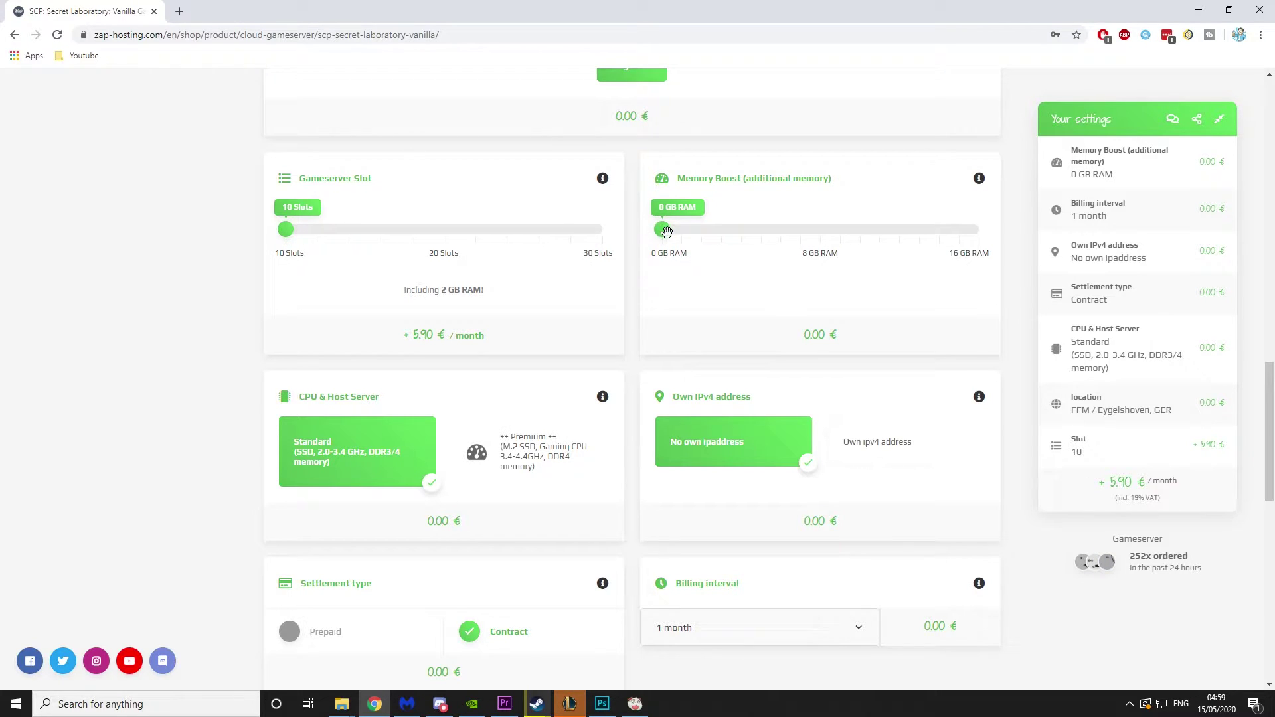
Raise the Memory Boost slider from 0 GB to 2 GB RAM.
scroll(667, 231, "up", 10)
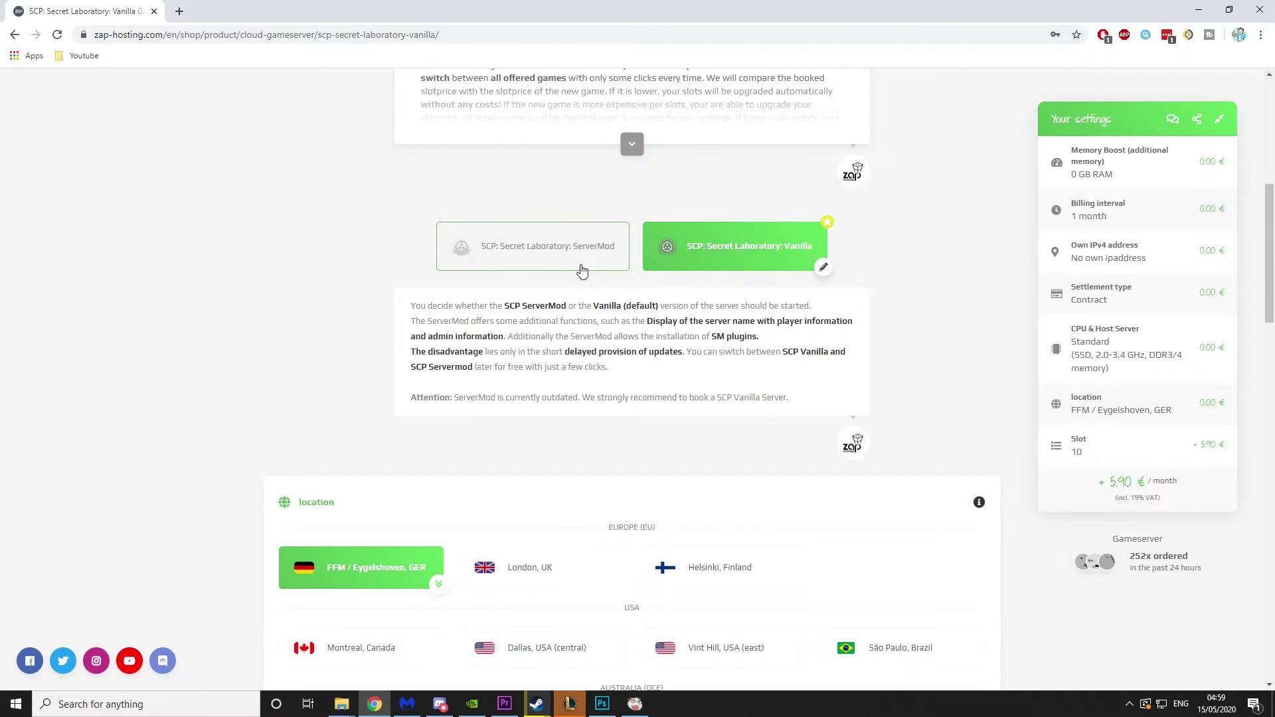
scroll(580, 267, "down", 10)
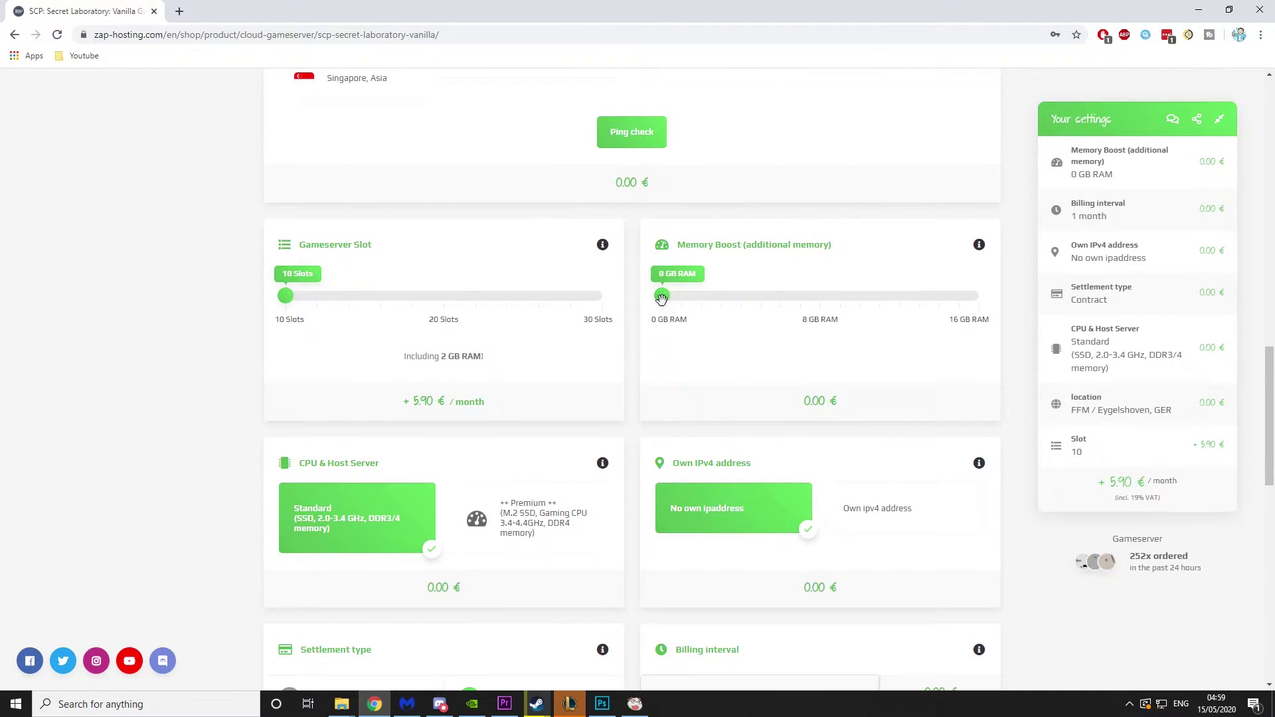
left_click(680, 297)
left_click_drag(680, 298, 697, 304)
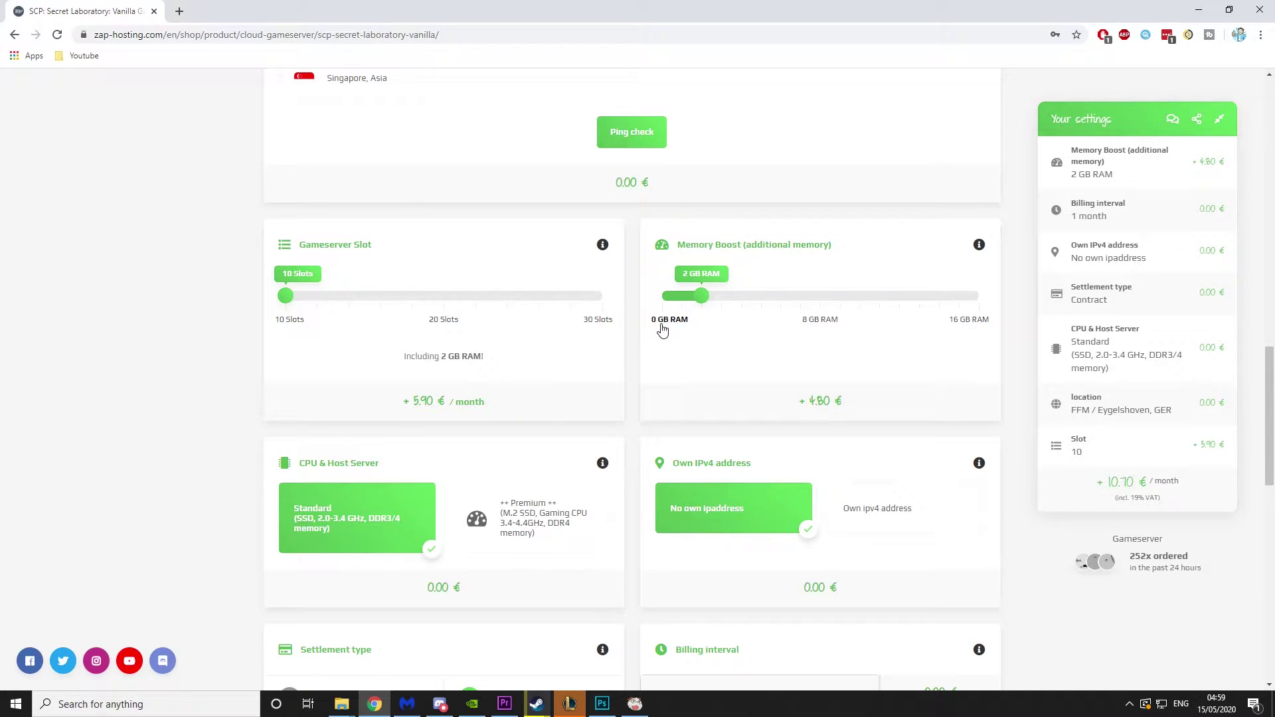
scroll(662, 330, "down", 1)
scroll(663, 330, "down", 2)
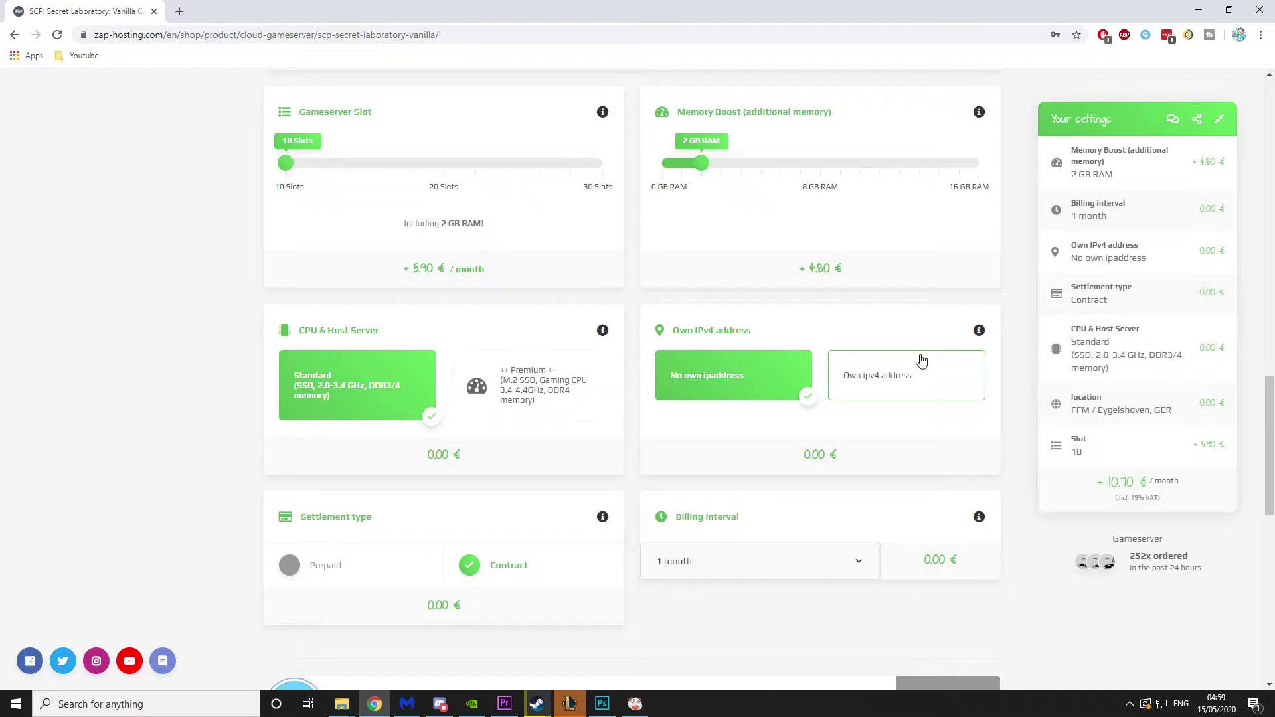
mouse_move(979, 330)
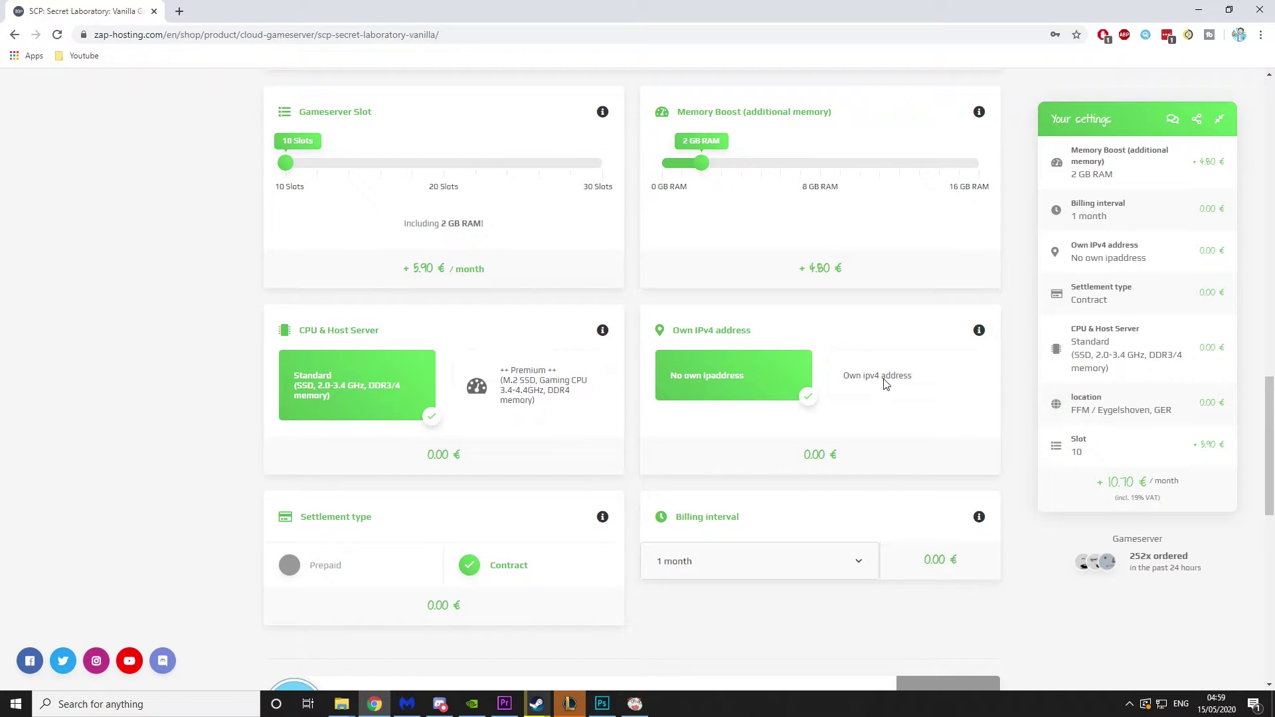
Toggle the settlement type between prepaid and contract and browse the billing interval choices.
scroll(580, 439, "down", 5)
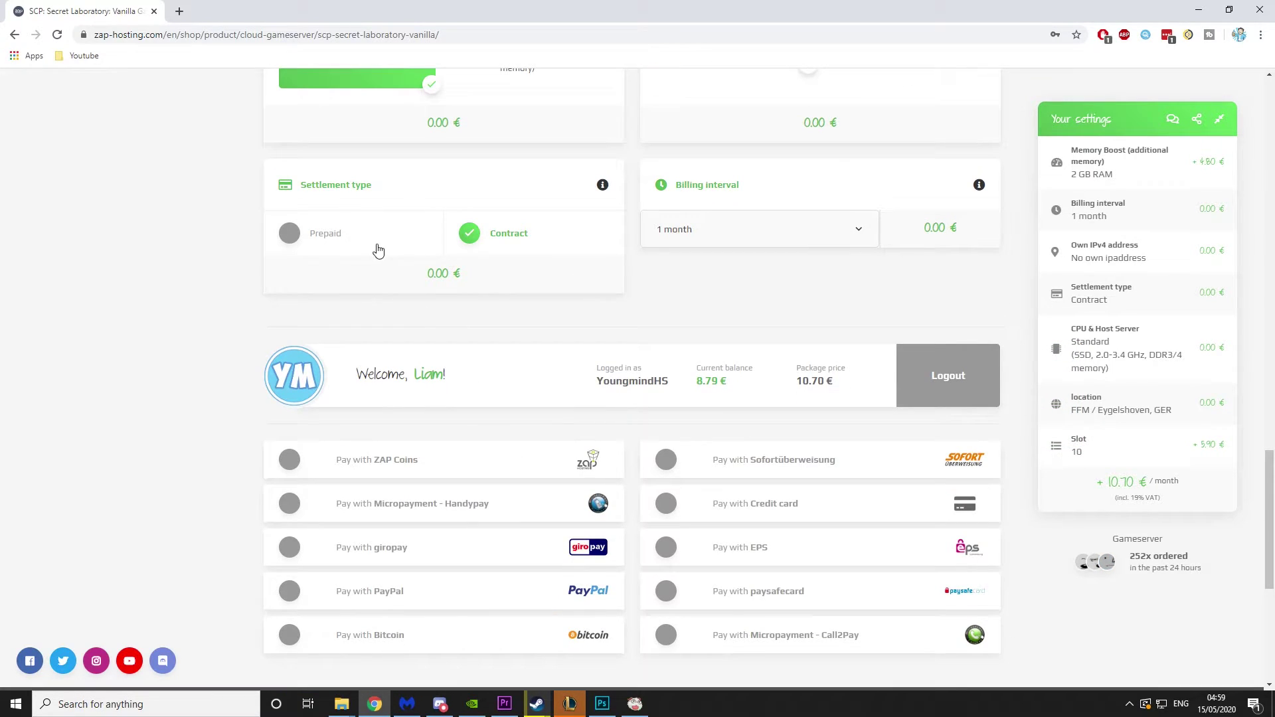
left_click(428, 242)
left_click(484, 237)
left_click(758, 246)
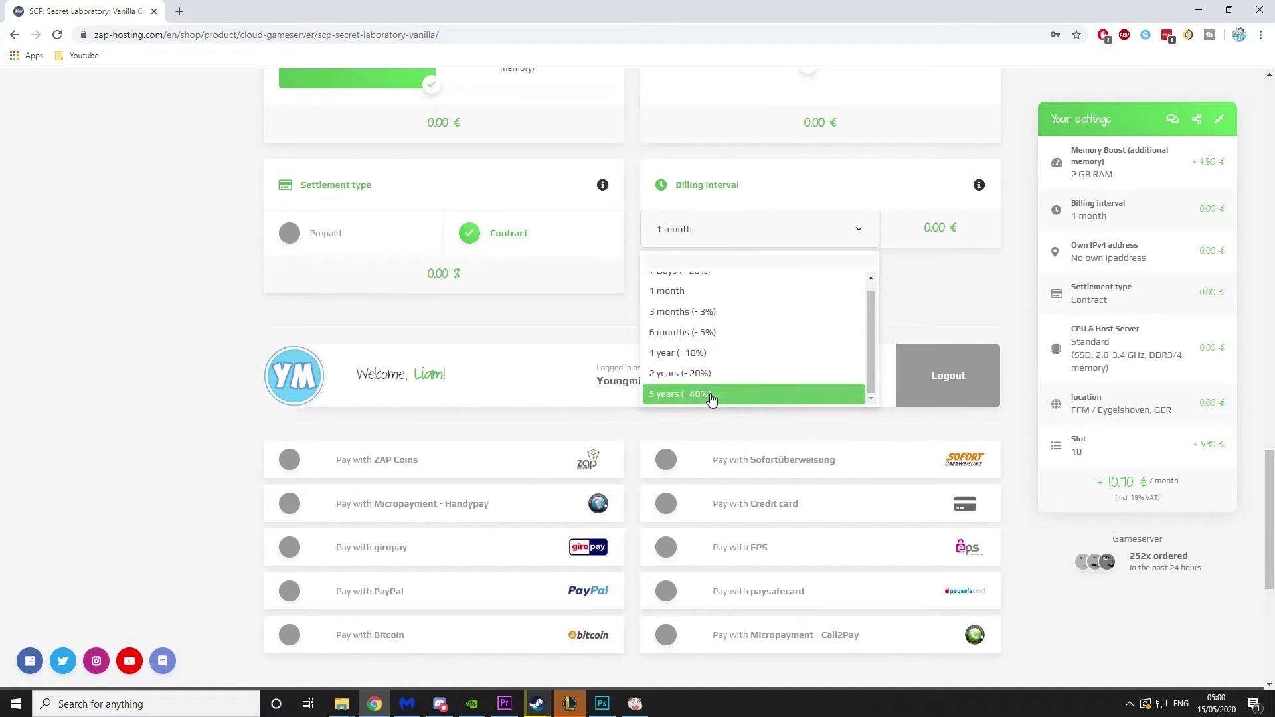
scroll(671, 370, "up", 1)
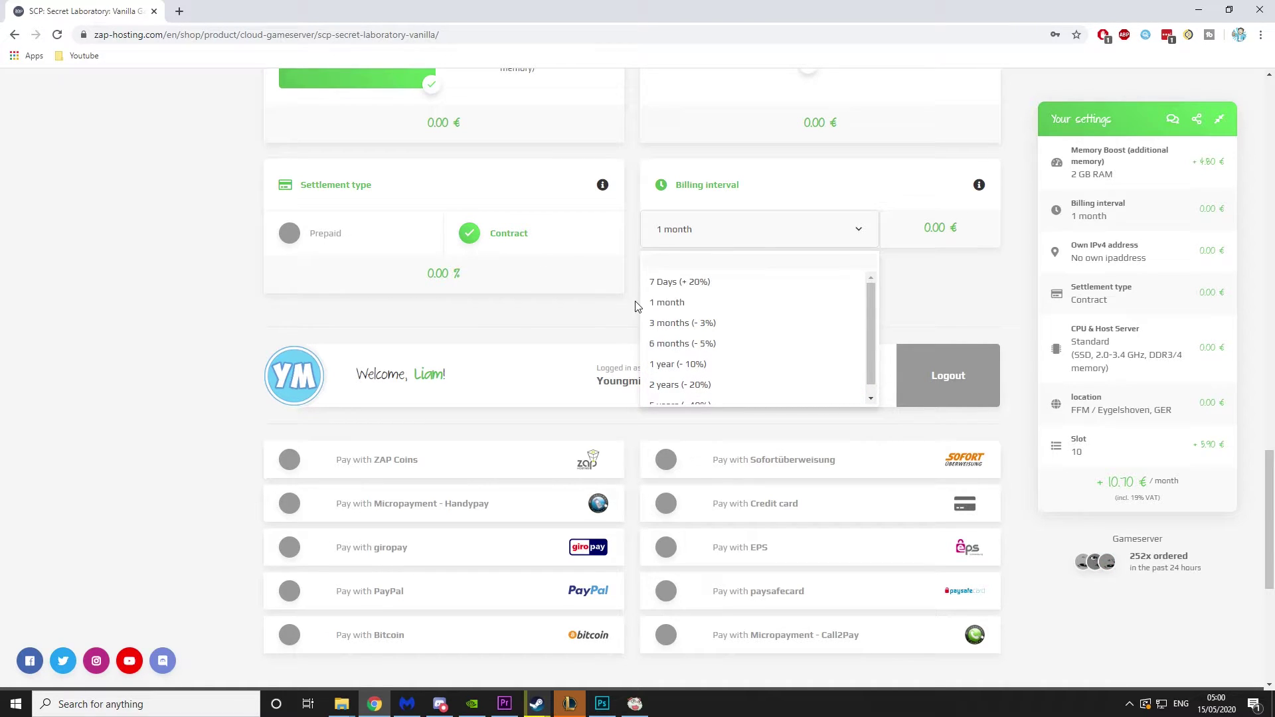
left_click(126, 393)
Pick 7 Days, acknowledge the settlement notice, then set the billing interval to 1 month.
scroll(472, 275, "down", 1)
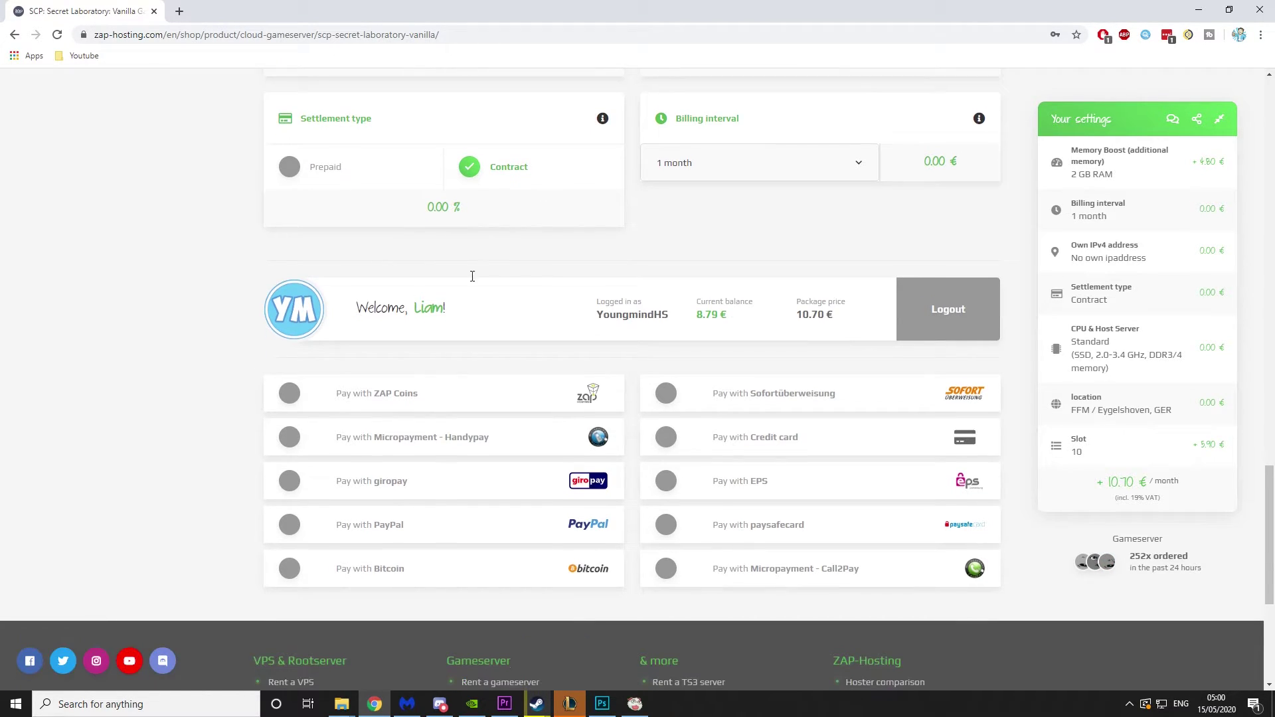
left_click(755, 162)
left_click(711, 213)
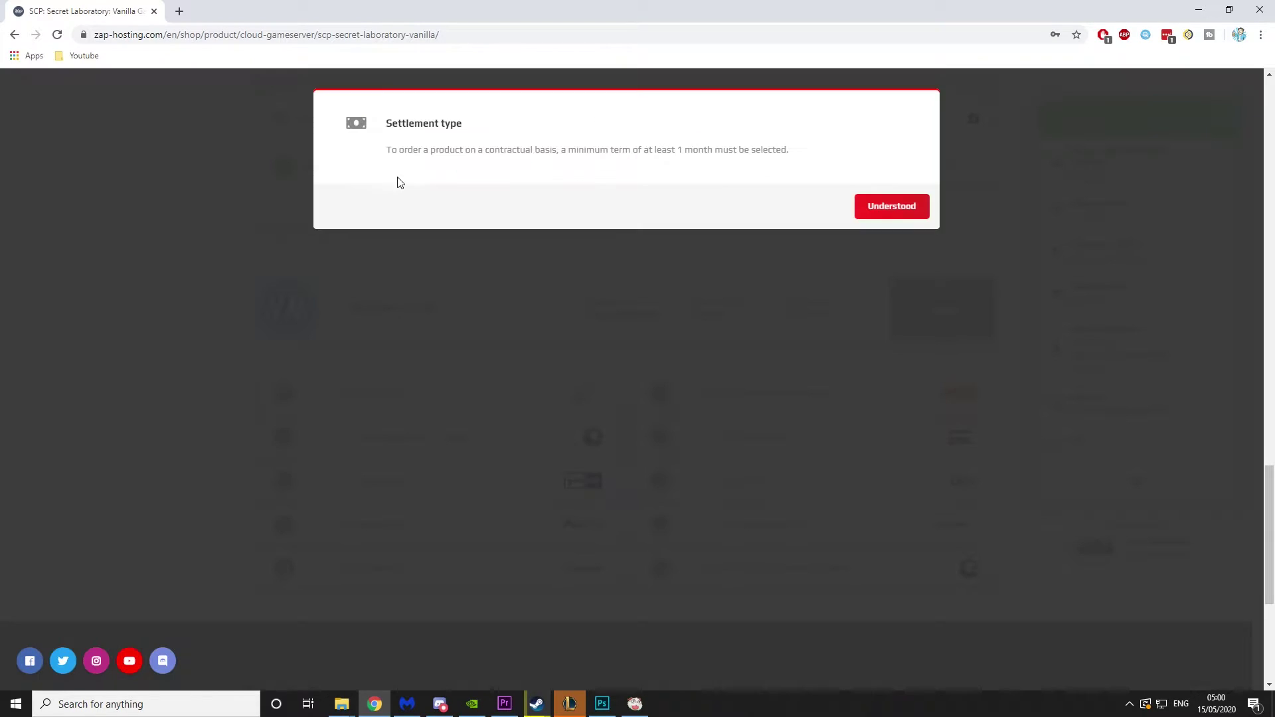
left_click(886, 207)
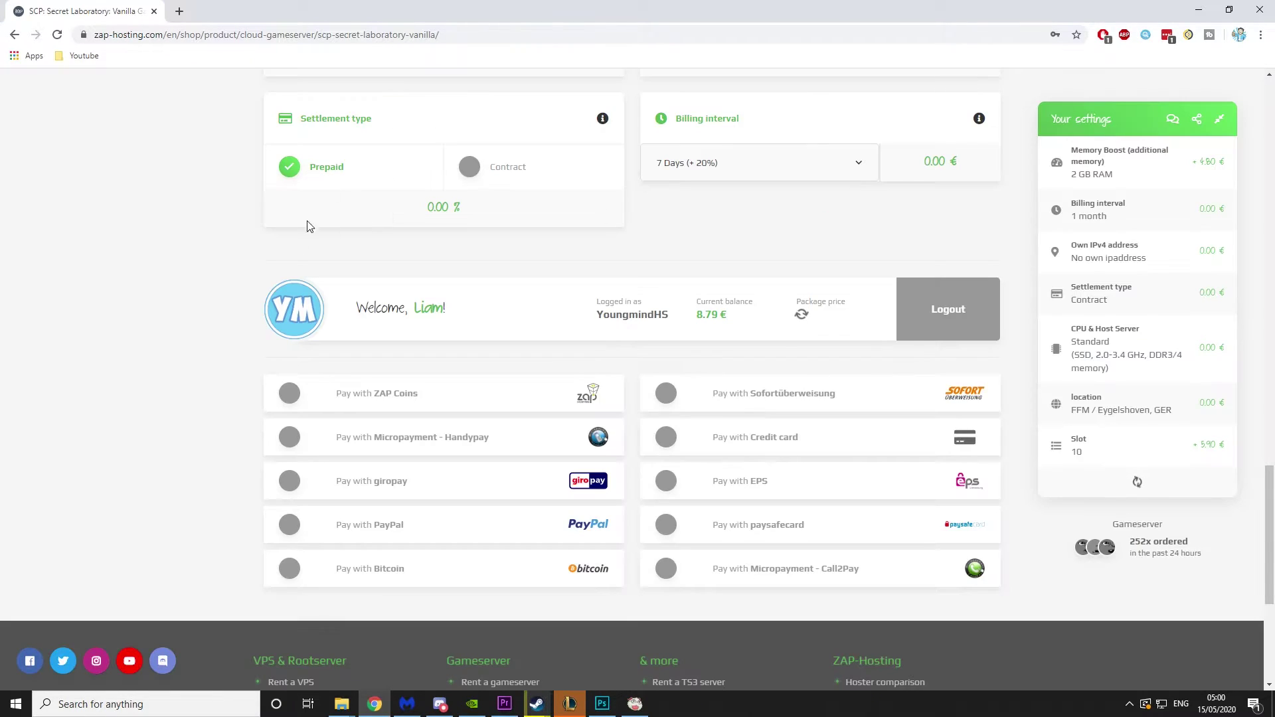
left_click(702, 166)
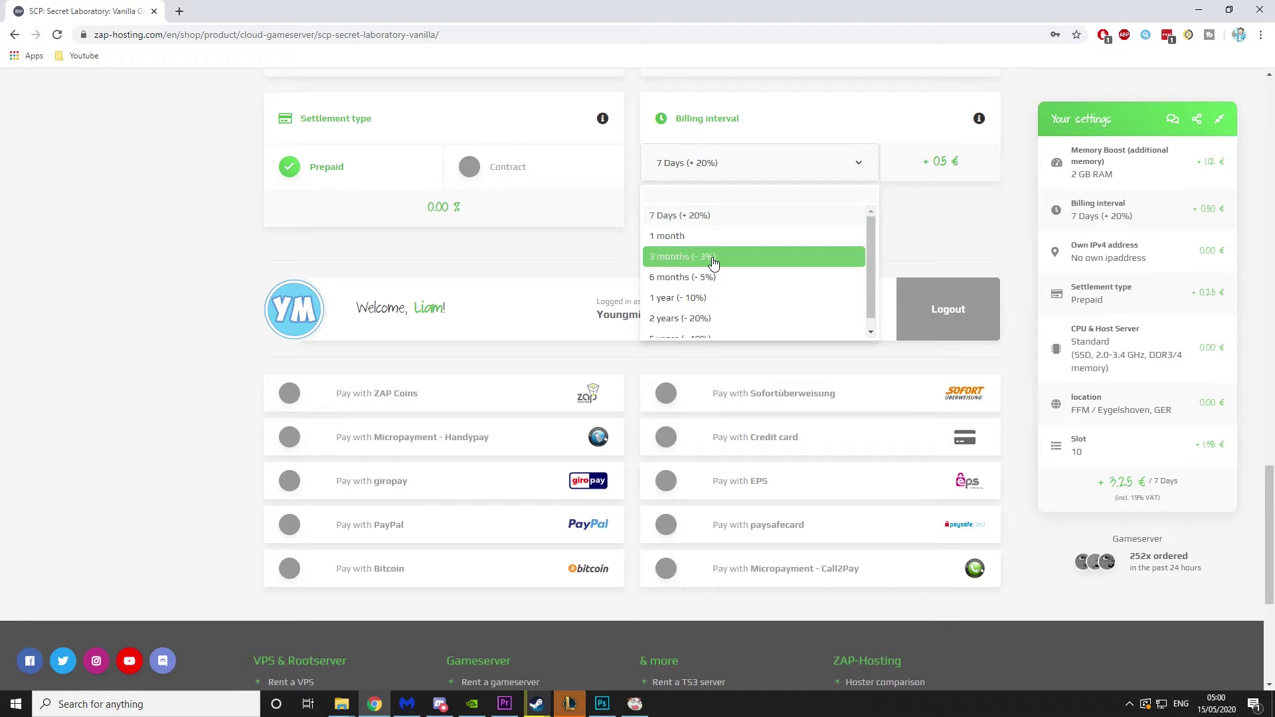
left_click(705, 237)
scroll(489, 193, "down", 3)
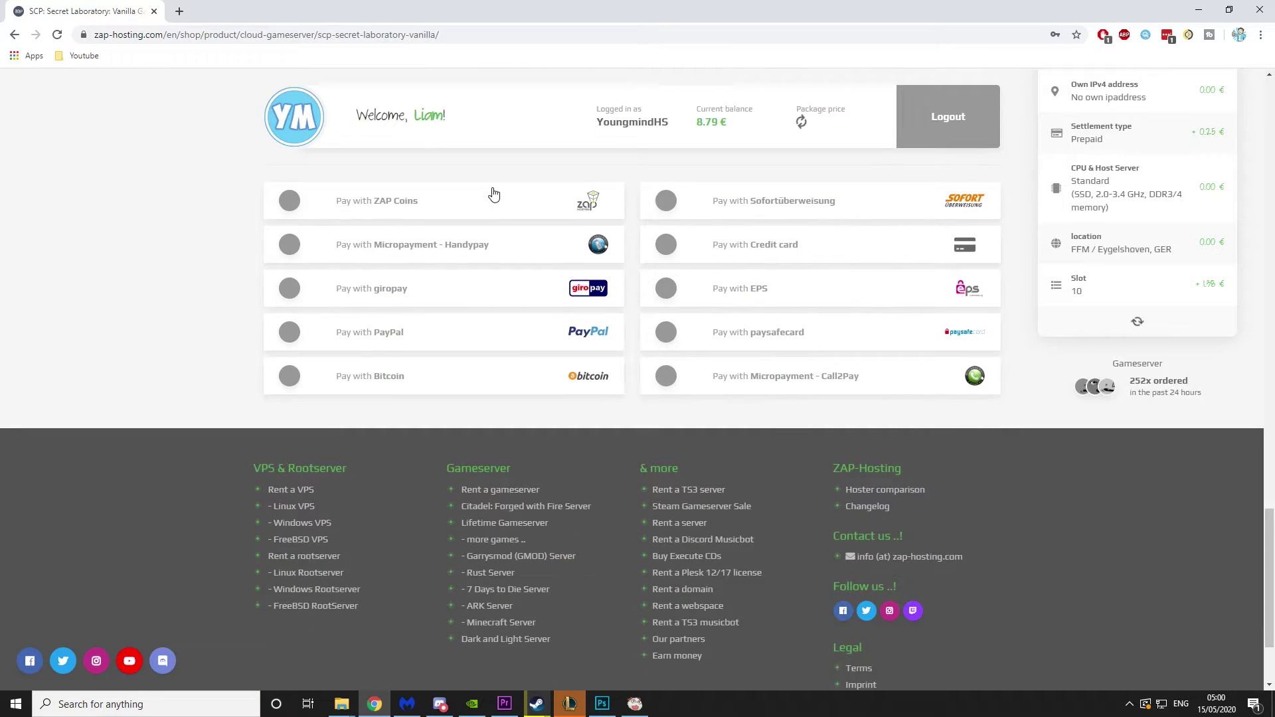
Scroll the server dashboard's navigation panel down toward the Settings section.
scroll(494, 194, "up", 2)
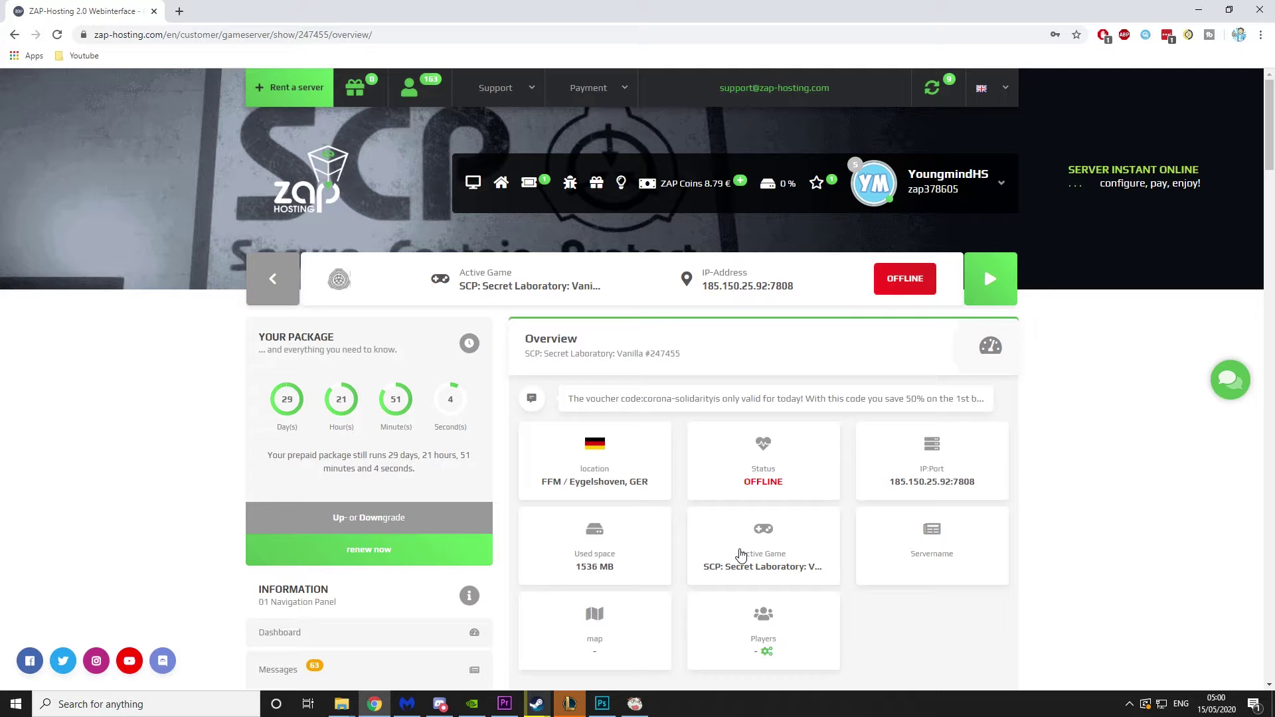
scroll(740, 555, "down", 6)
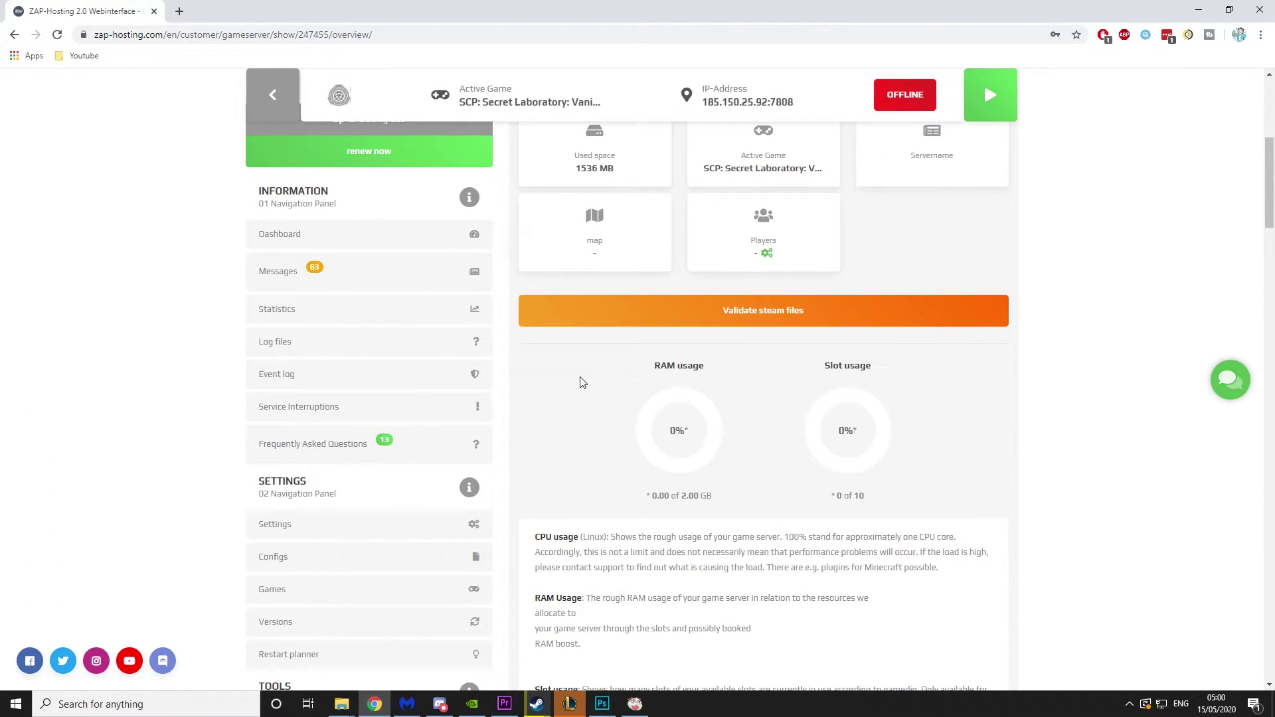
scroll(388, 336, "down", 1)
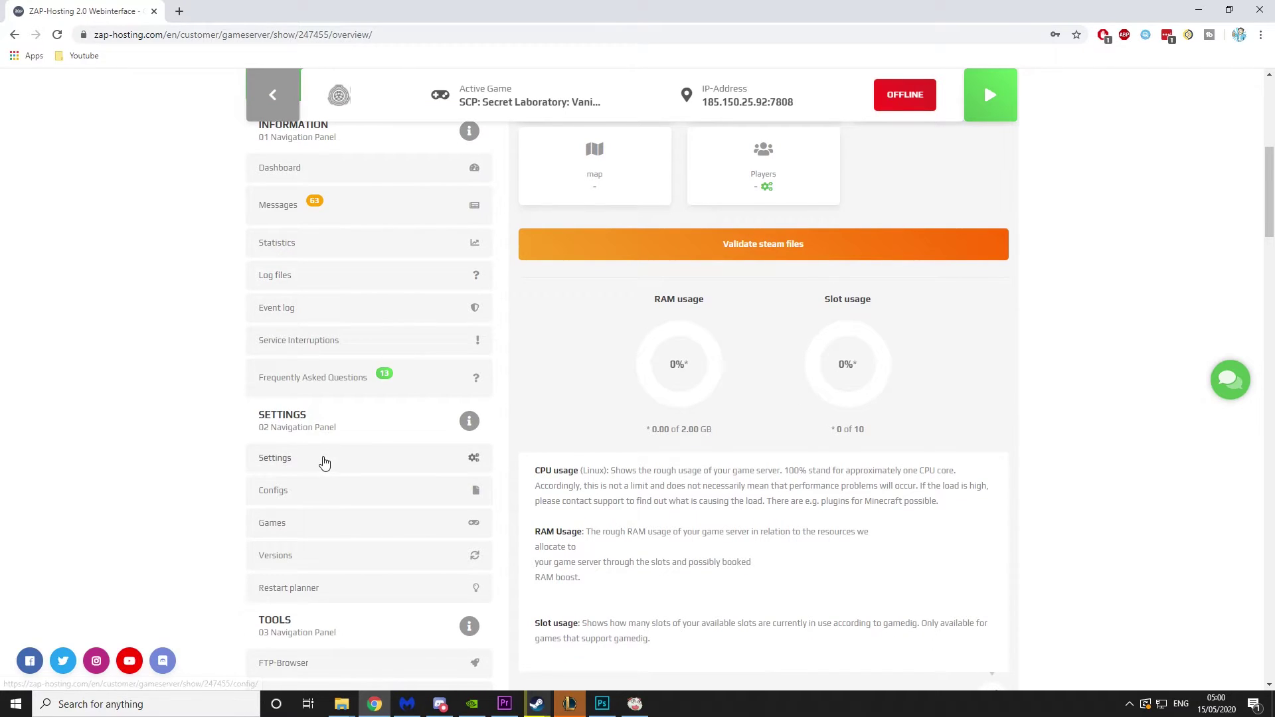
In the server settings, replace the placeholder Contact E-Mail with the owner's e-mail address.
left_click(325, 462)
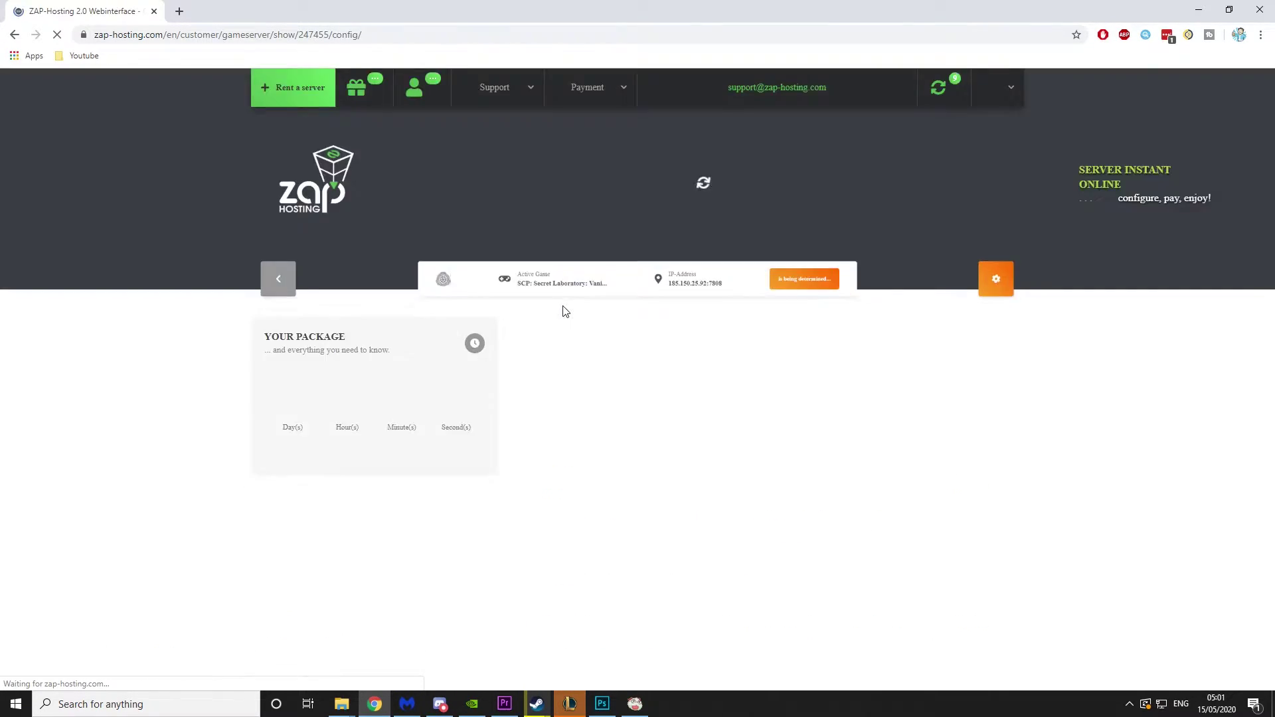
scroll(562, 312, "down", 5)
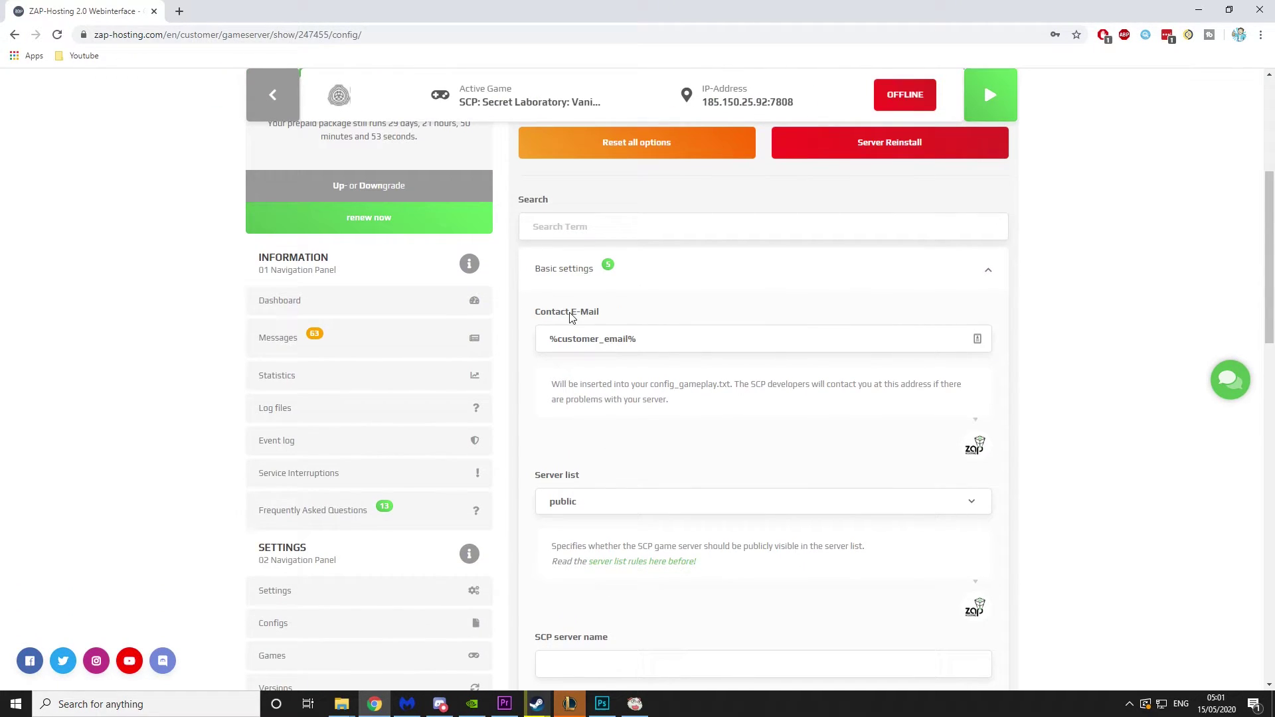
left_click_drag(642, 339, 321, 301)
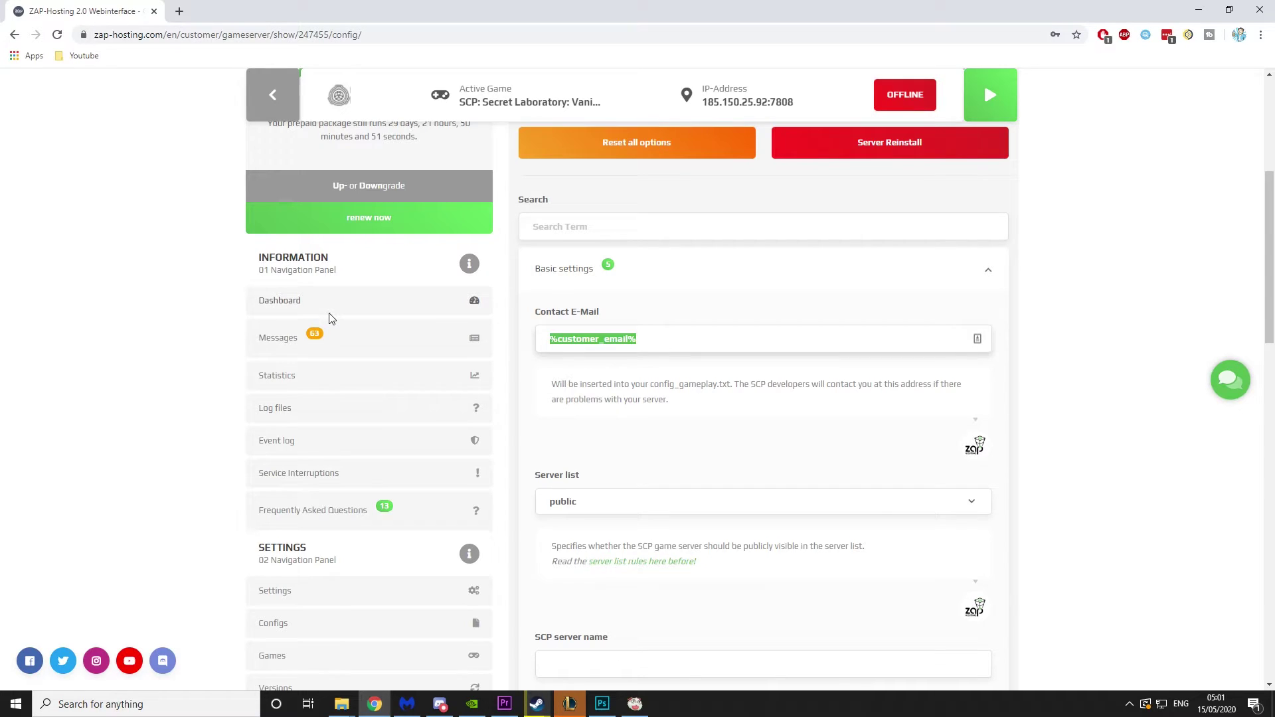
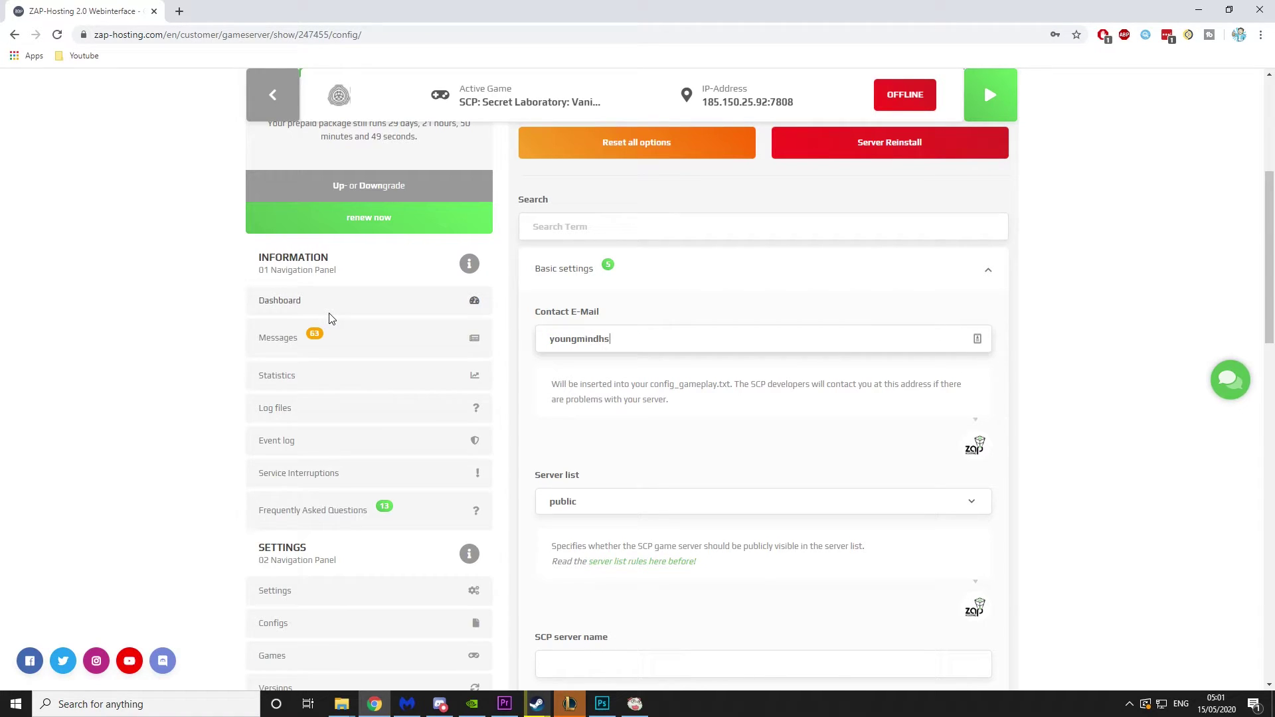
scroll(356, 333, "down", 4)
Keep the Server list visibility set to public.
left_click(608, 243)
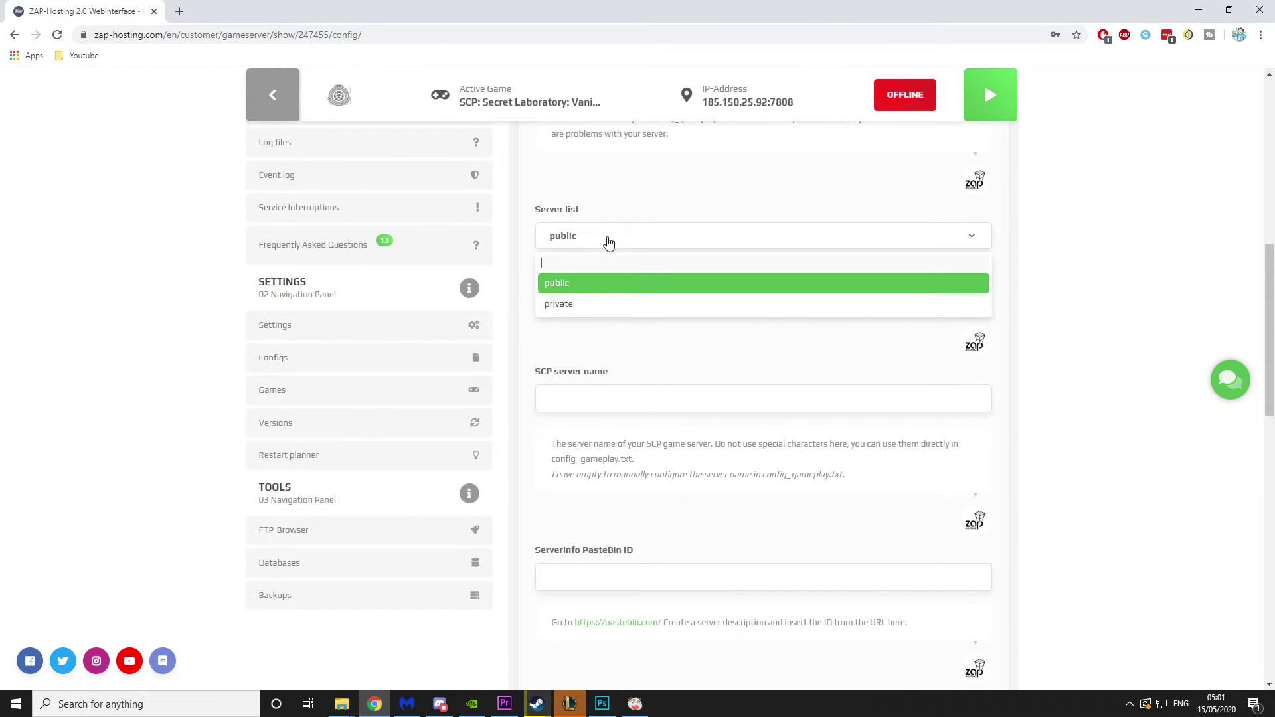
left_click(607, 243)
left_click(607, 243)
left_click(584, 284)
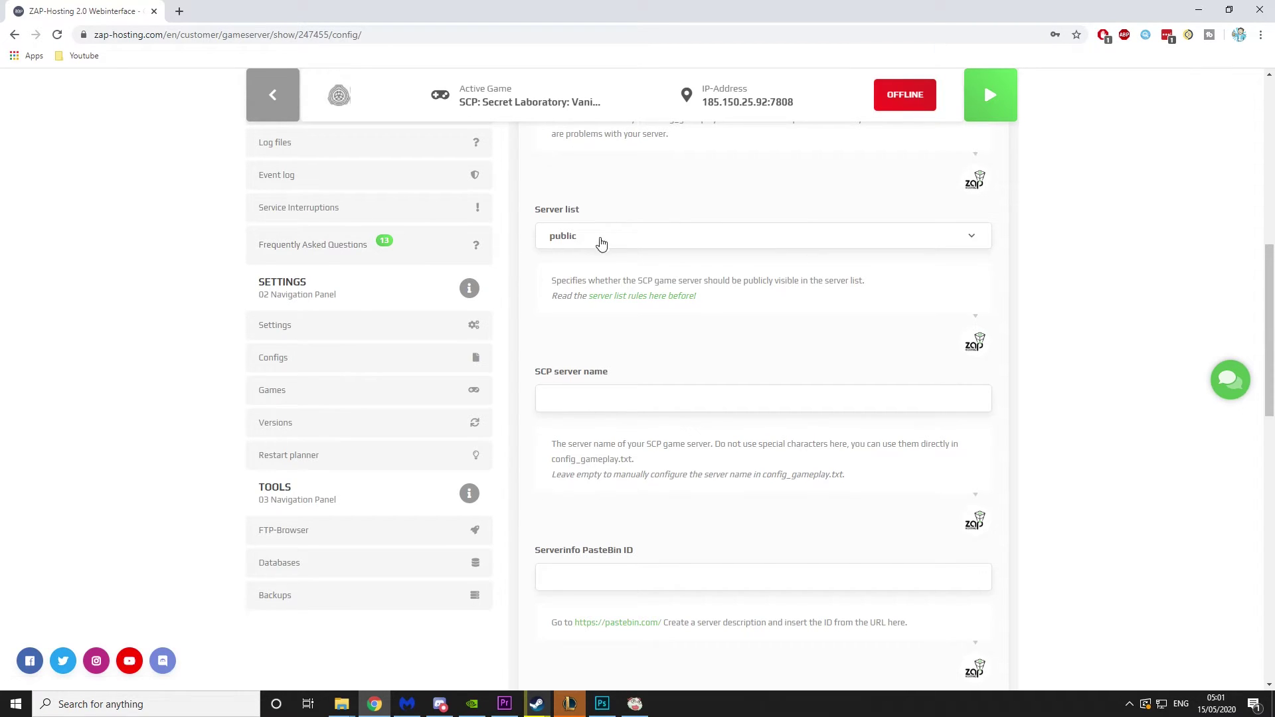
Open the server list rules PDF in a new tab, read it, and close it.
right_click(652, 296)
left_click(697, 303)
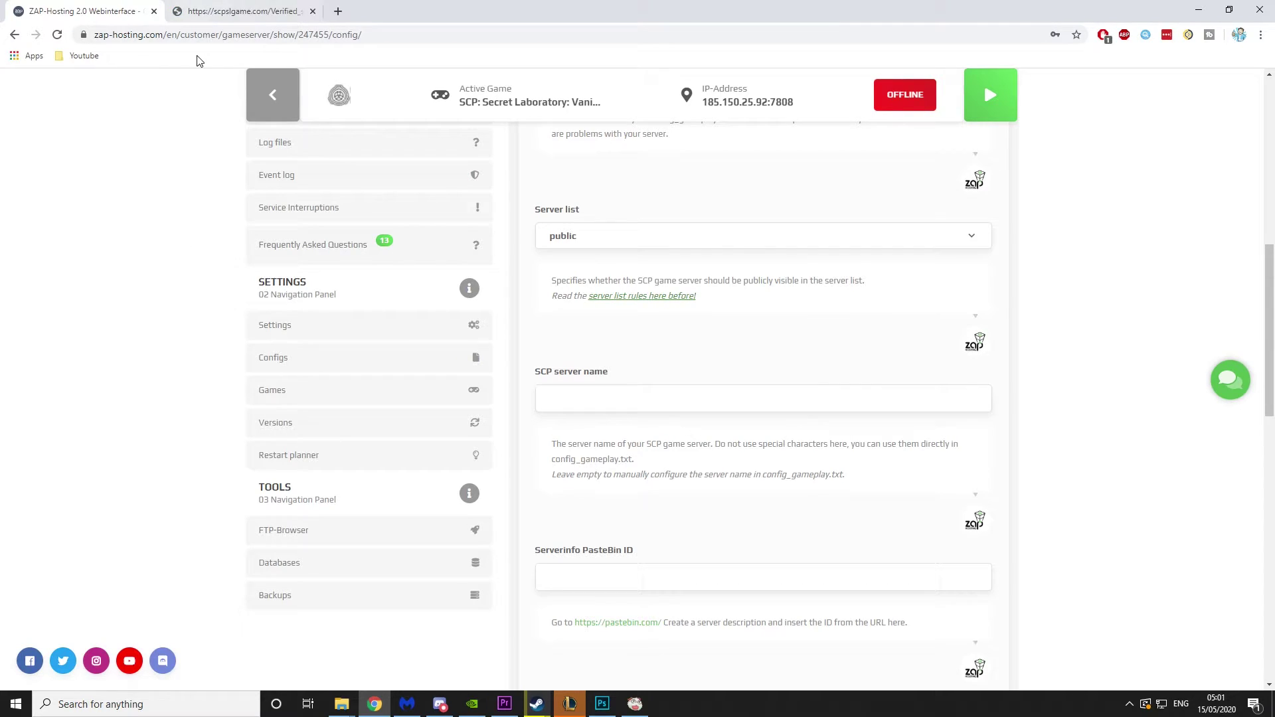
left_click(236, 8)
scroll(476, 464, "down", 13)
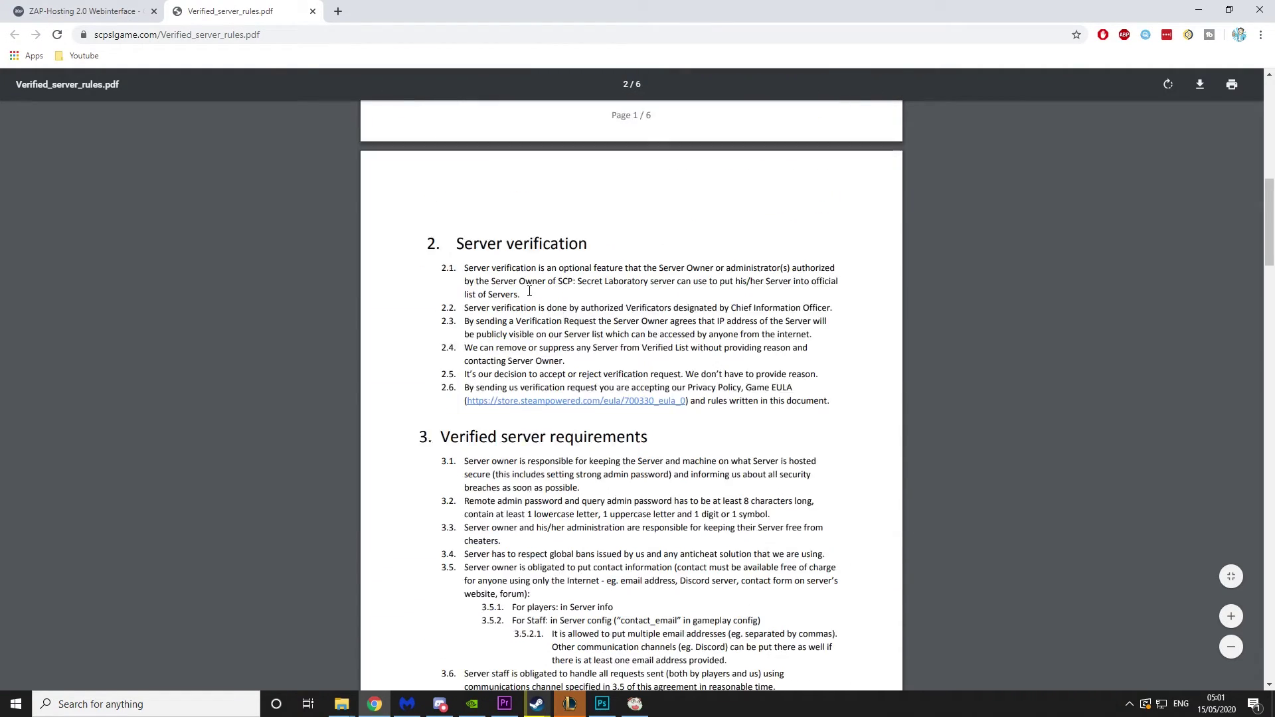
scroll(476, 465, "down", 10)
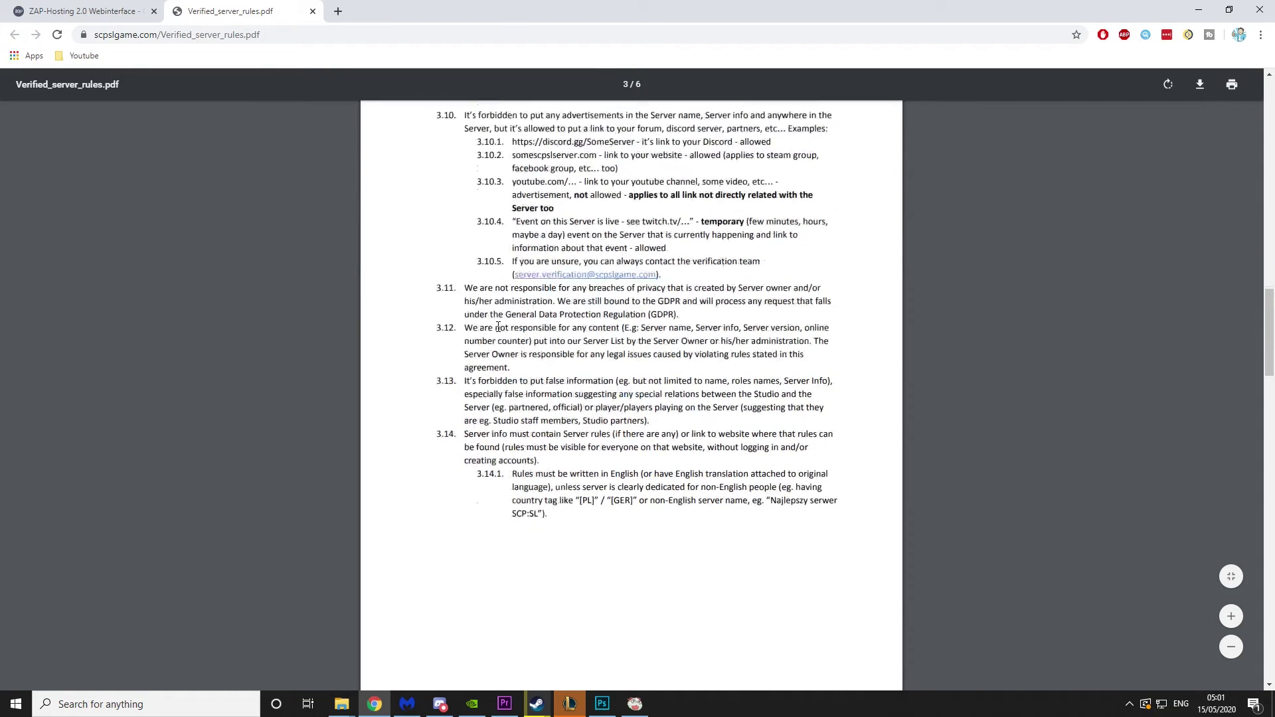
left_click(313, 11)
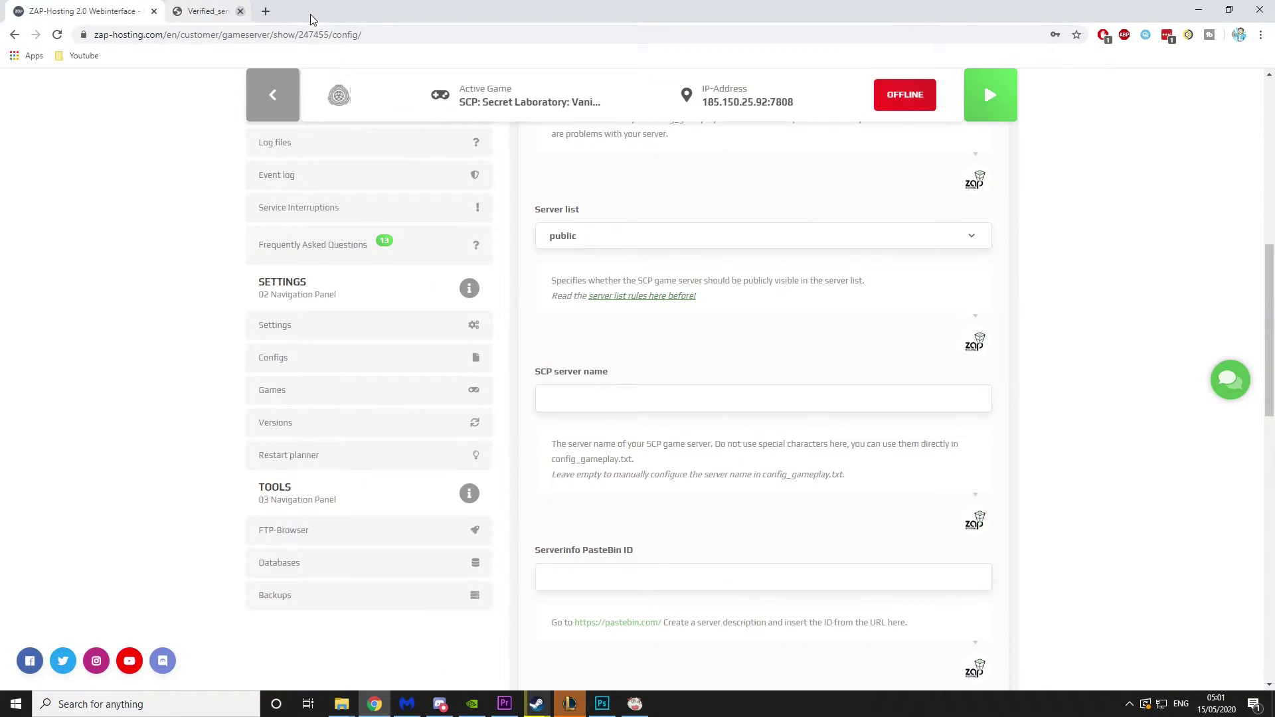
Enter 'Youngmind' in the SCP server name field.
scroll(545, 369, "up", 1)
scroll(545, 369, "down", 3)
left_click(599, 257)
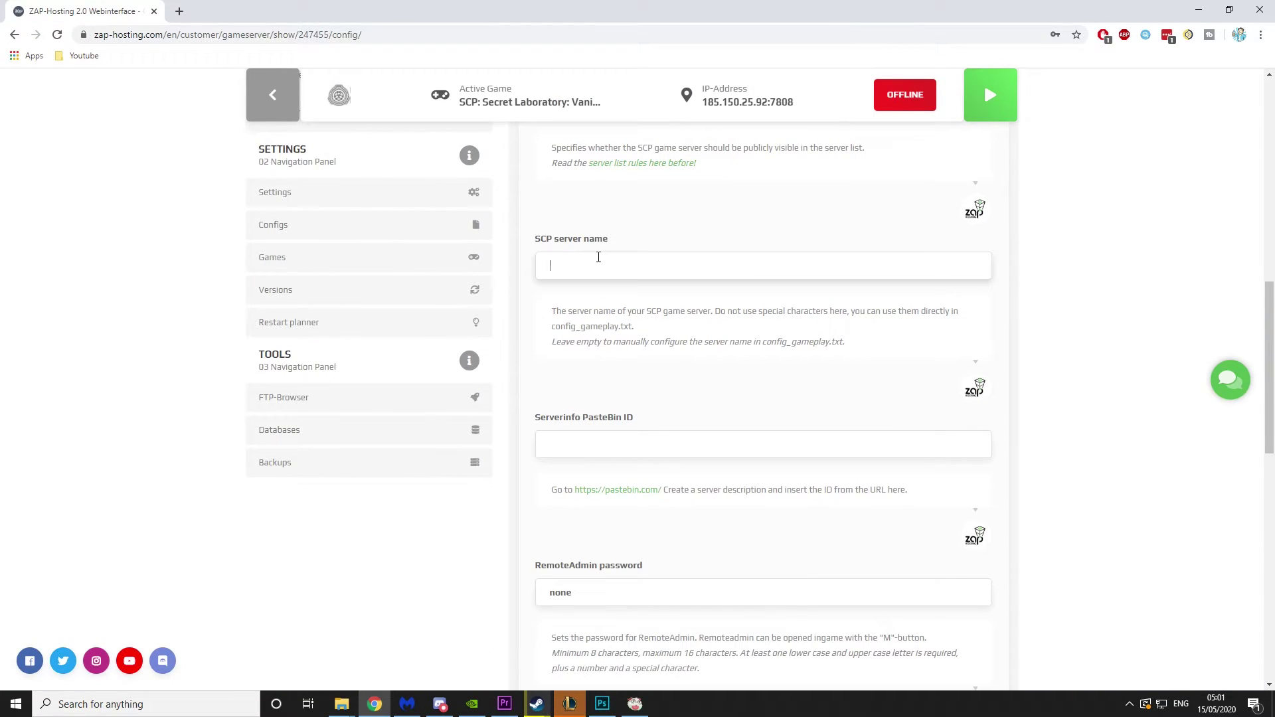
type("YoungmindHS")
scroll(627, 296, "down", 2)
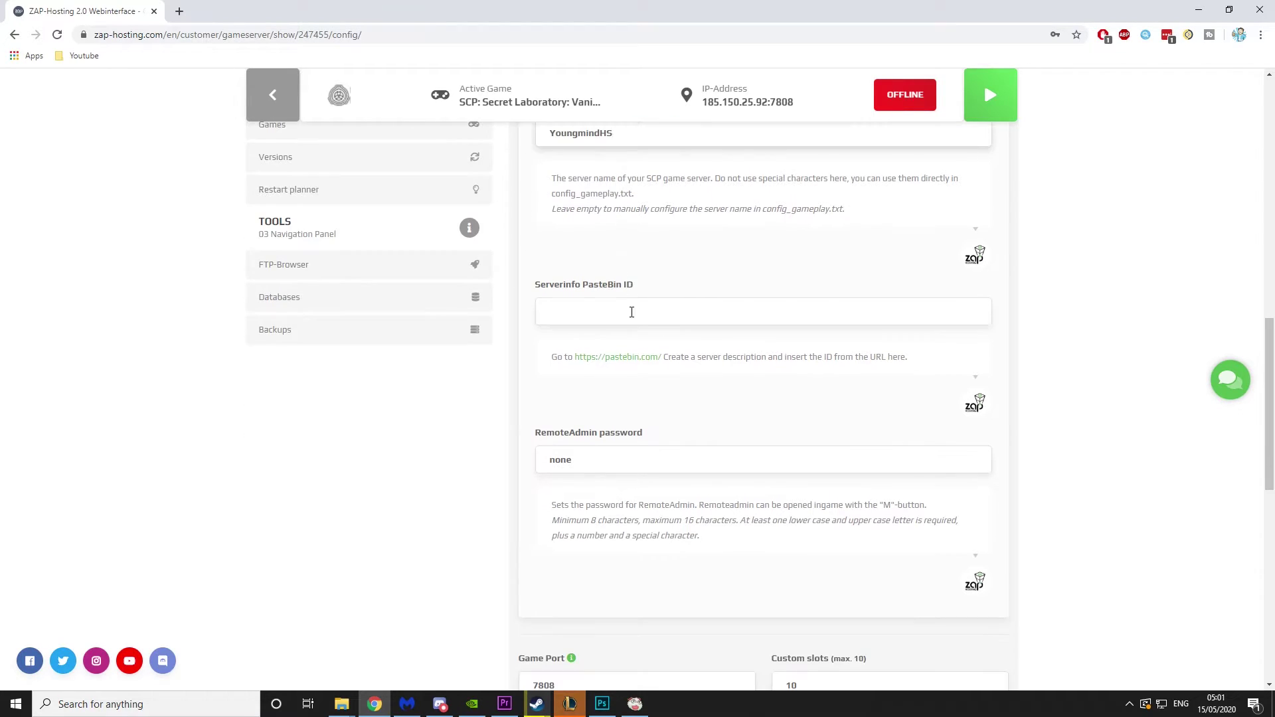
Open the pastebin.com link from the settings page in a new tab.
right_click(626, 359)
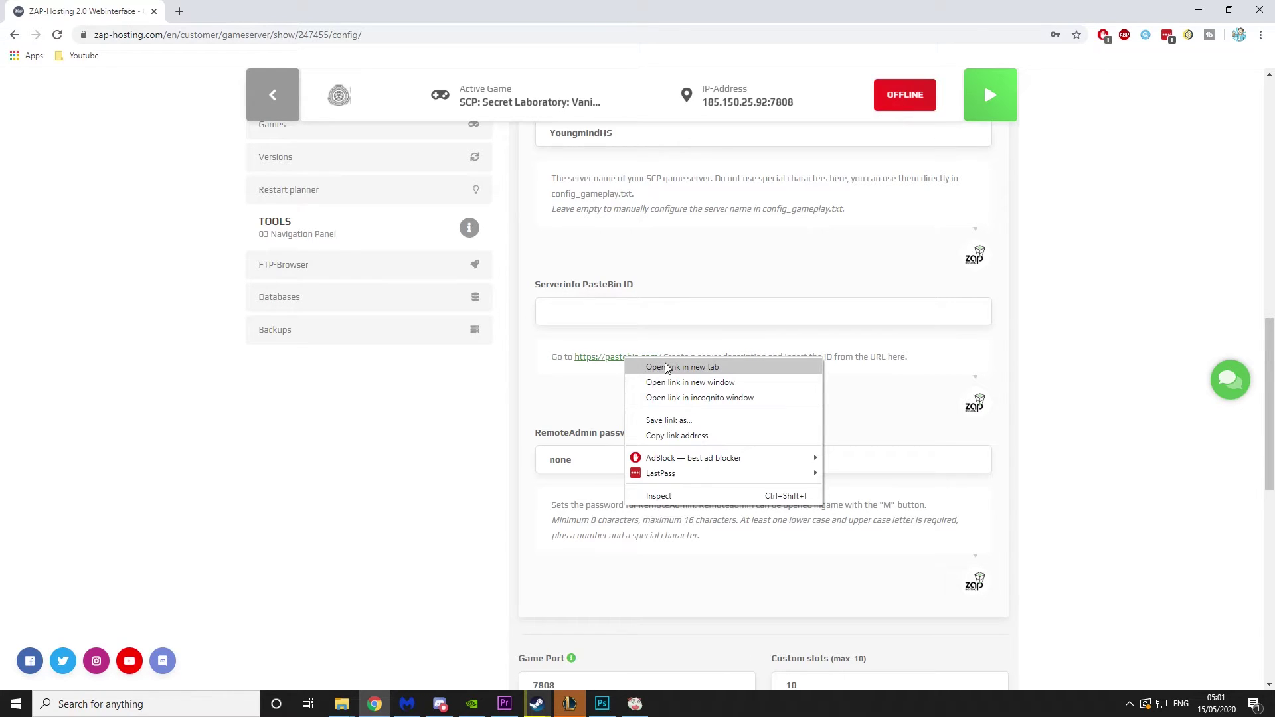
left_click(666, 367)
left_click(248, 10)
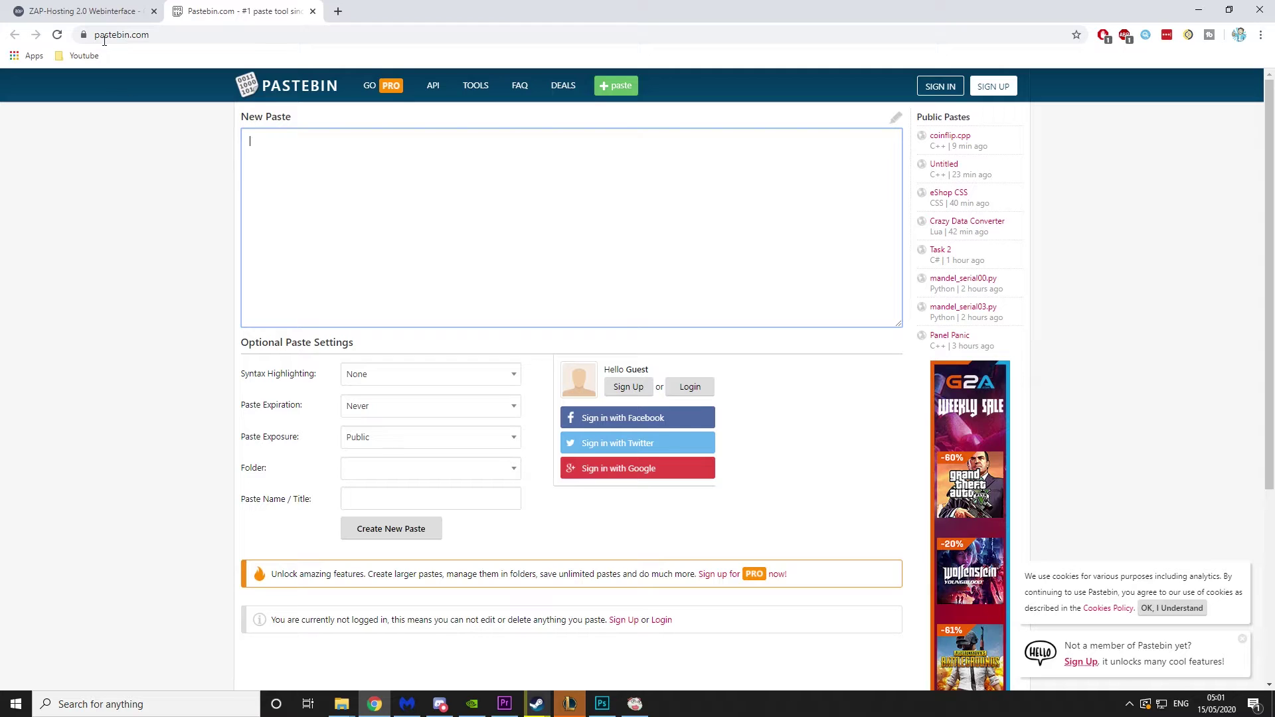
left_click(91, 10)
left_click(211, 5)
Write 'YoungmindHS is an SCP server made for a tutorial', title it 'YoungmindHS tutorial', and publish.
type("YoungmindHS is an SCP server made for a tutorial")
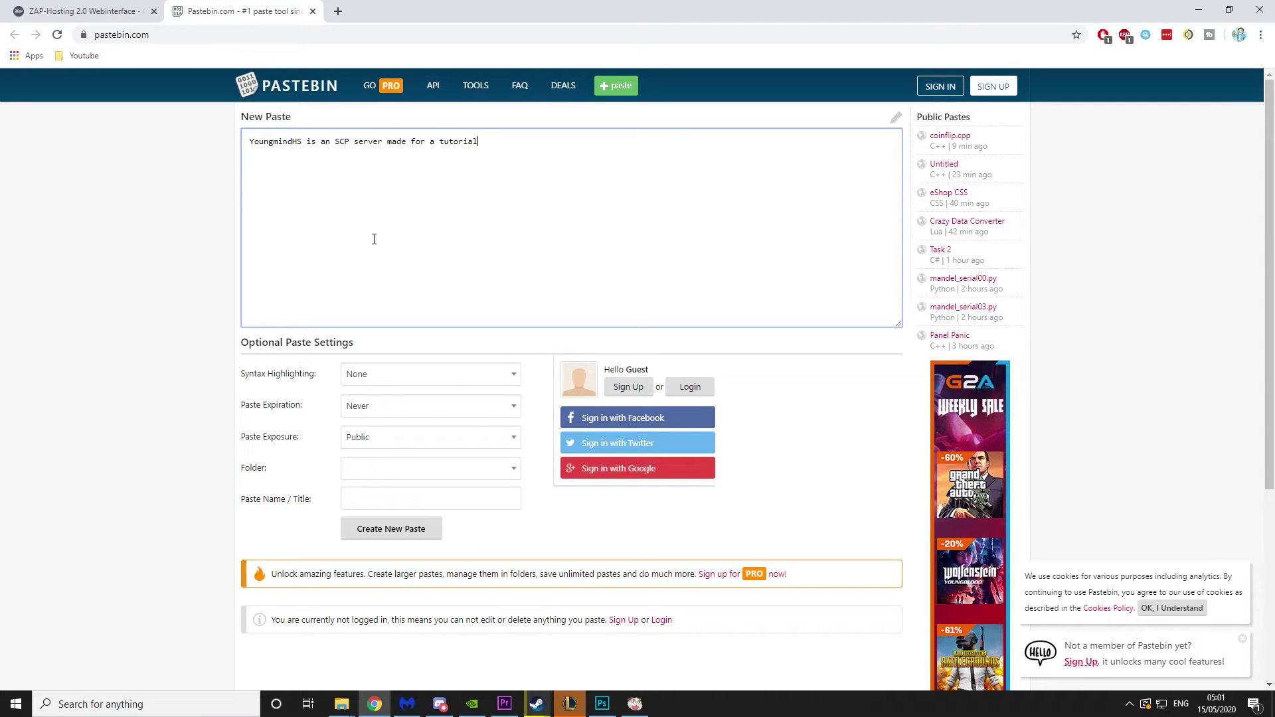
left_click(374, 498)
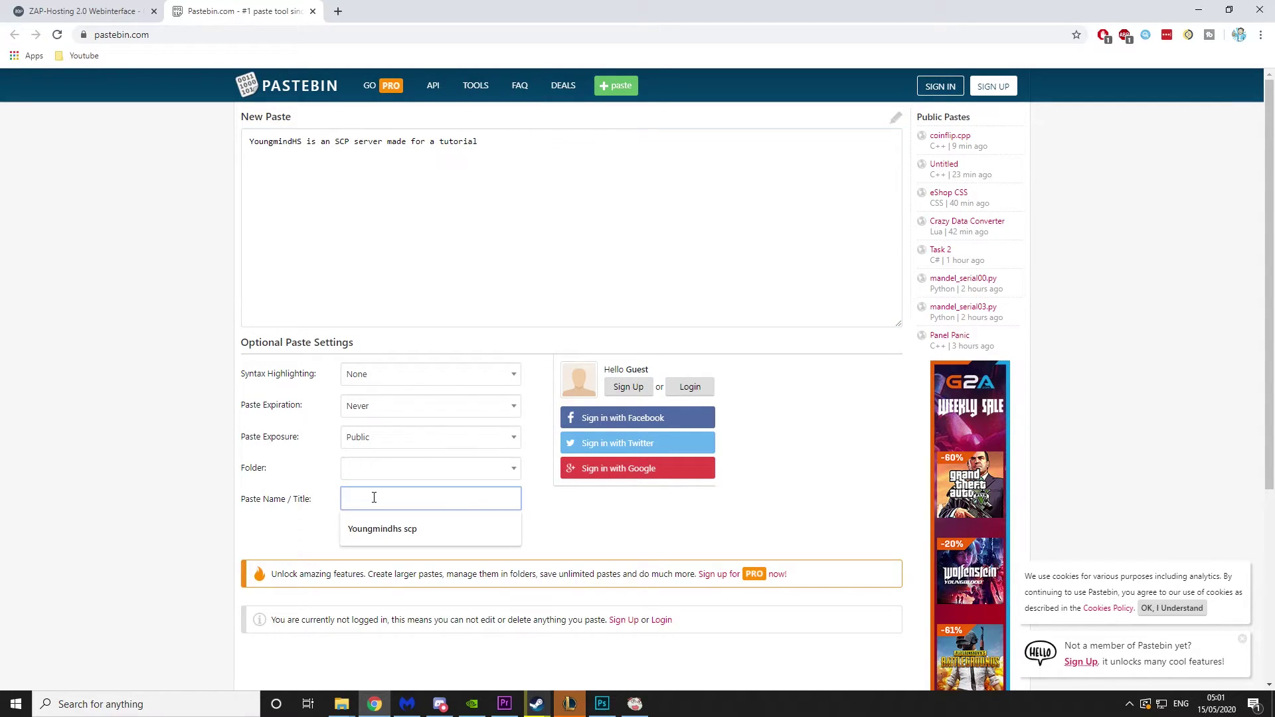
type("YoungmindHS tutorial")
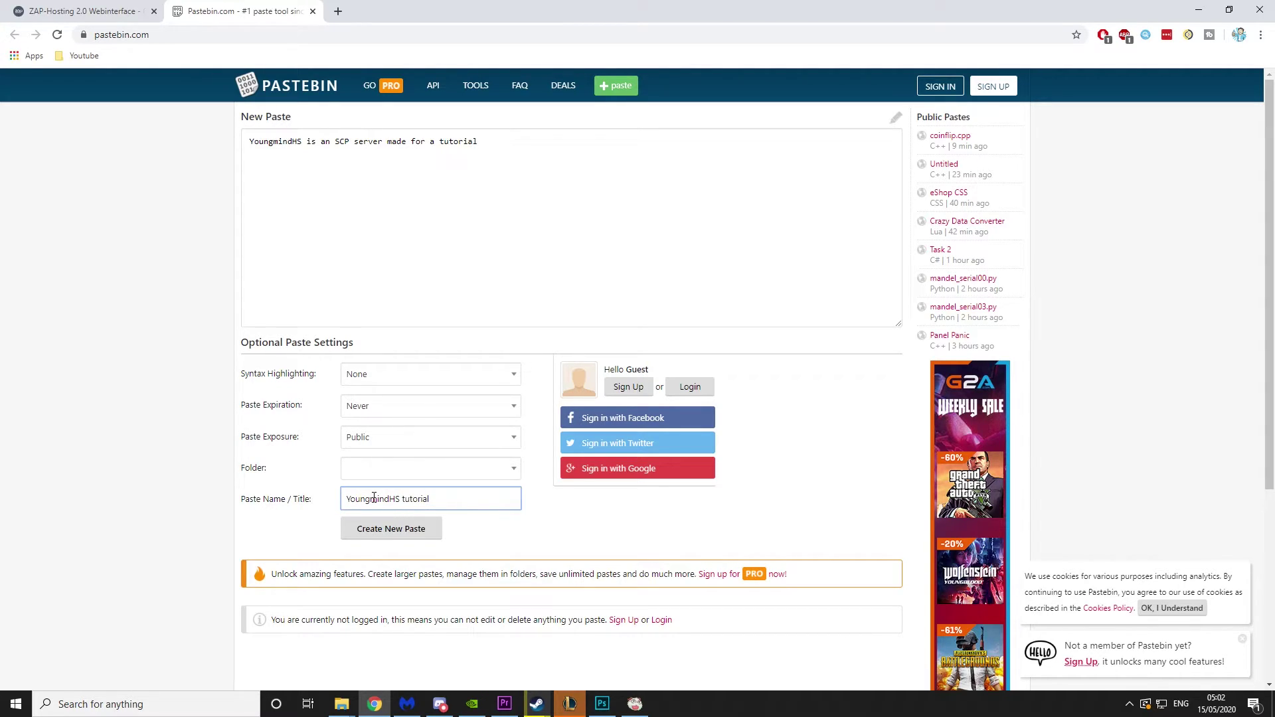
left_click(359, 525)
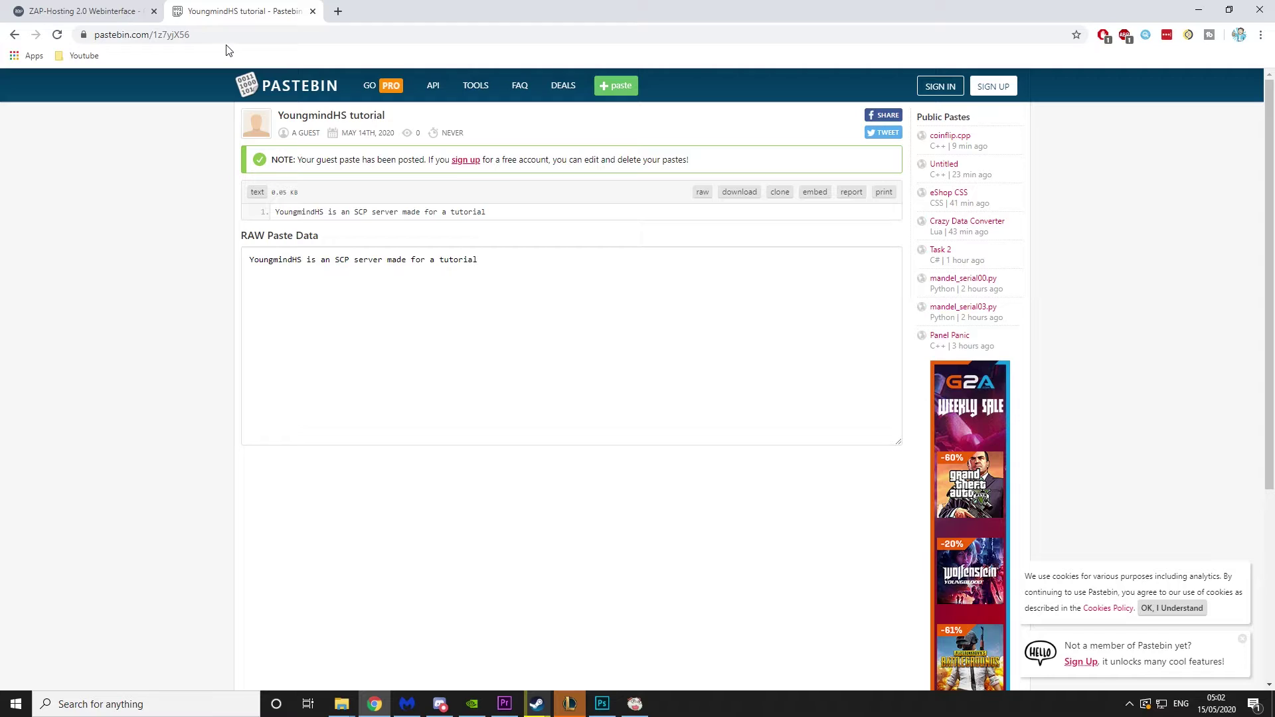
Copy the new paste's URL into the Serverinfo PasteBin ID field.
left_click(199, 38)
key("ctrl+c")
left_click(133, 12)
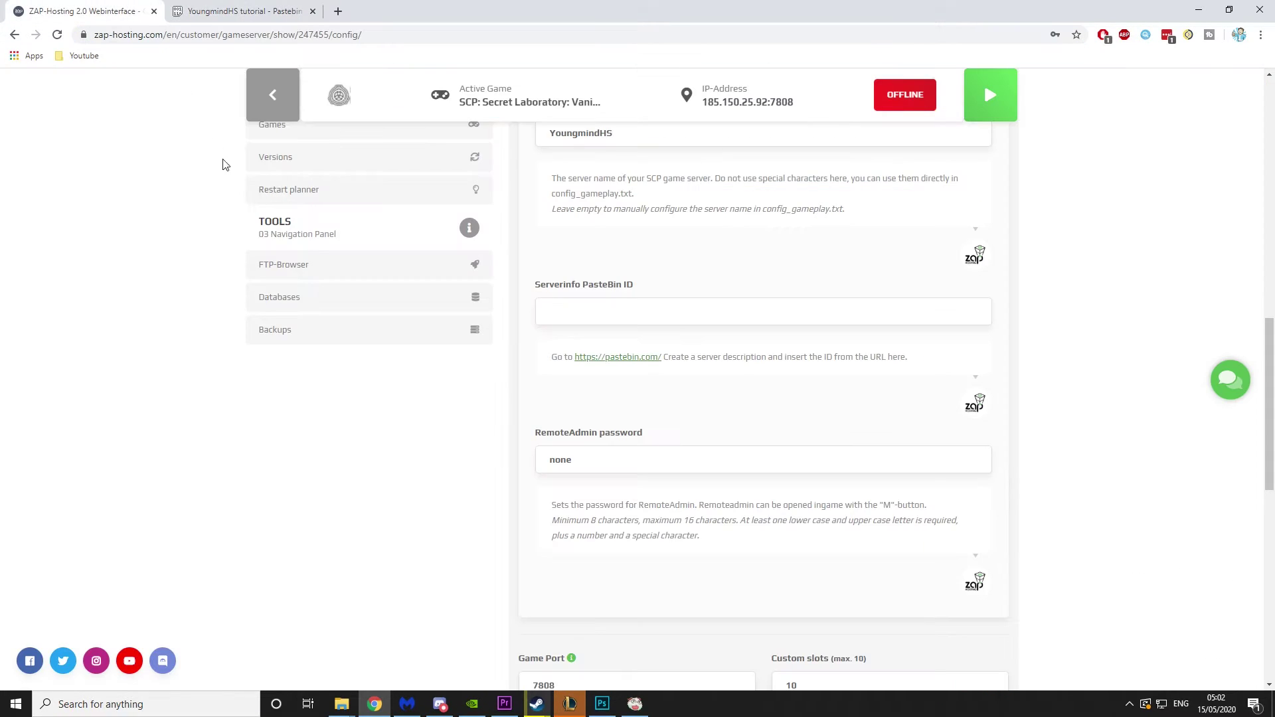
left_click(575, 312)
key("ctrl+v")
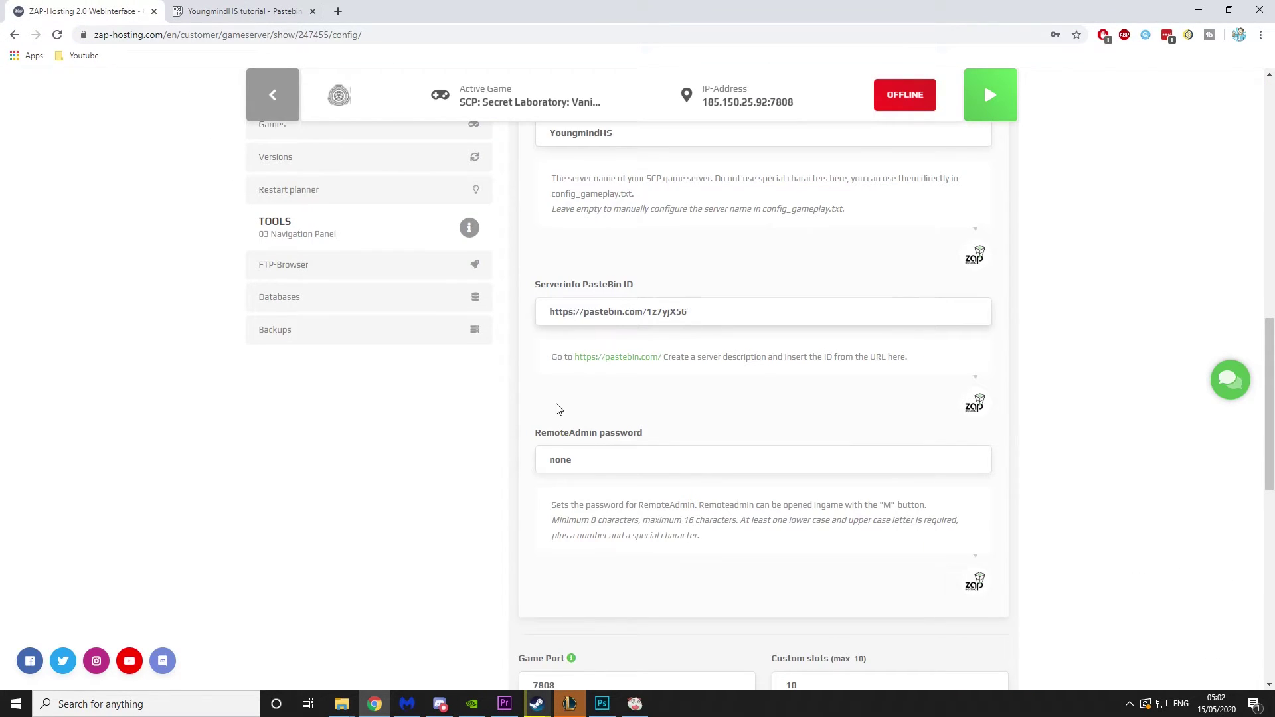
Replace the default RemoteAdmin password with a numeric password and save the settings.
scroll(597, 372, "down", 1)
scroll(624, 332, "down", 1)
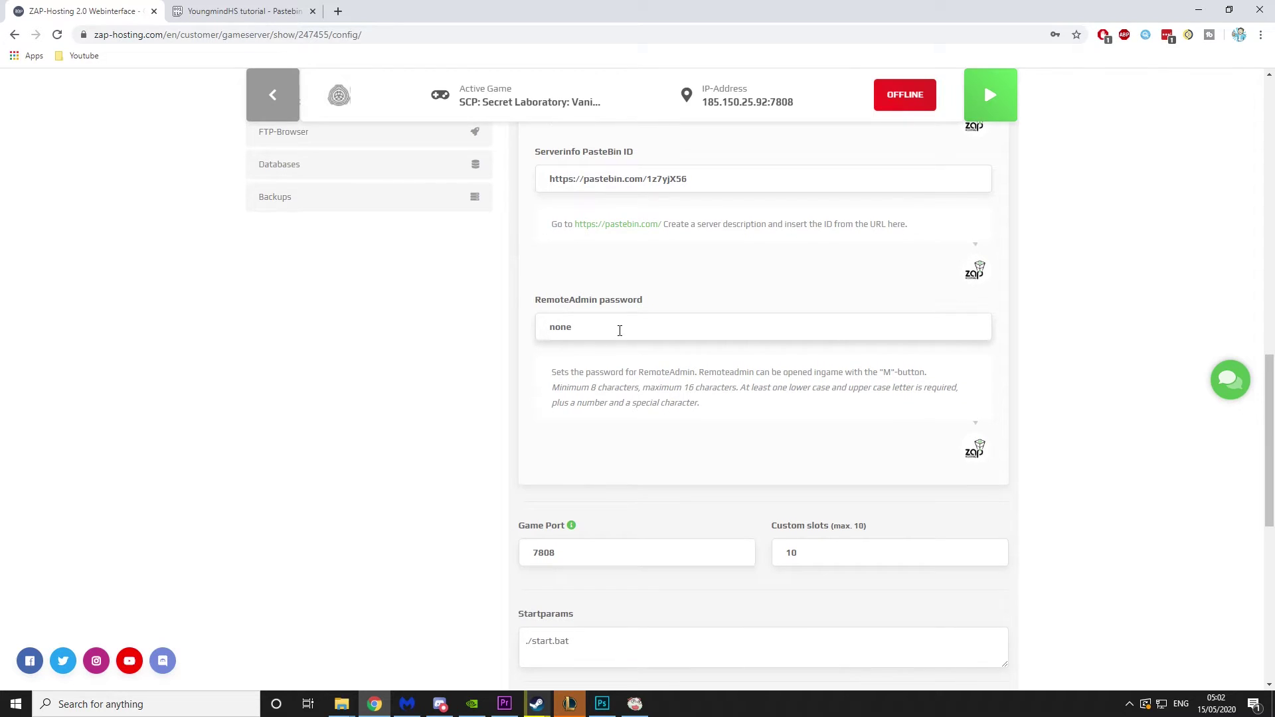
scroll(617, 330, "down", 1)
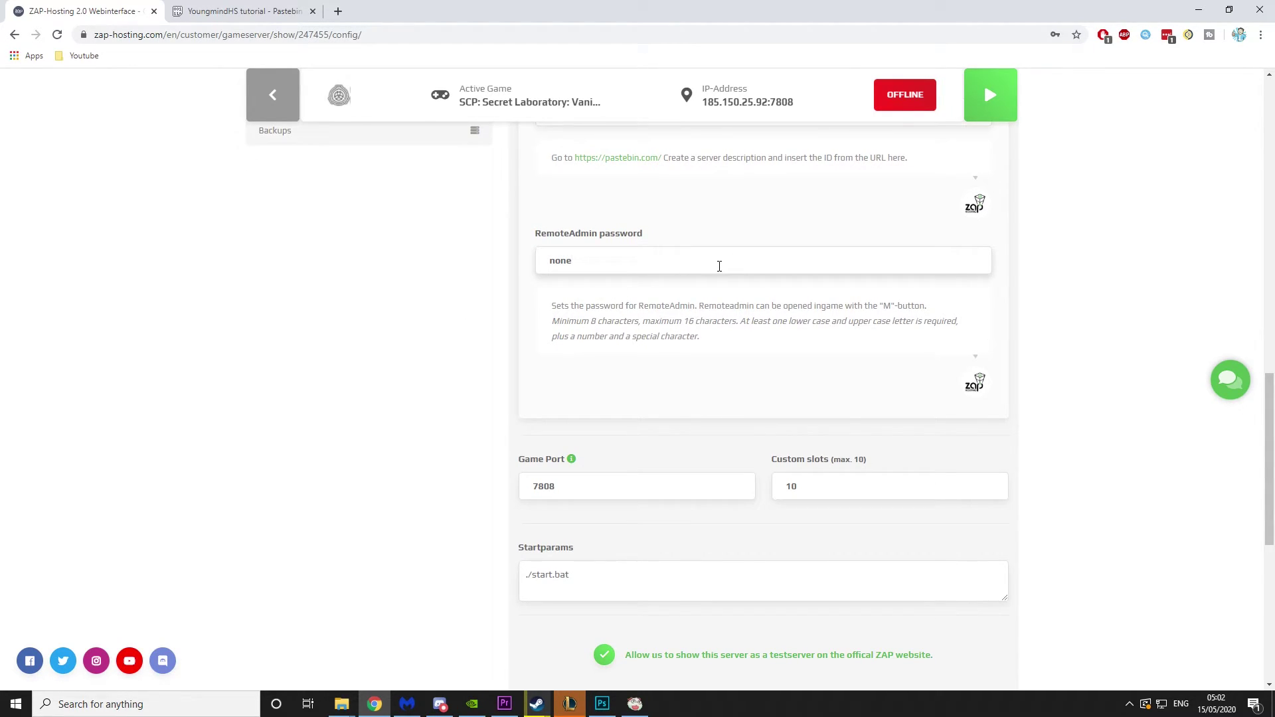
left_click(626, 261)
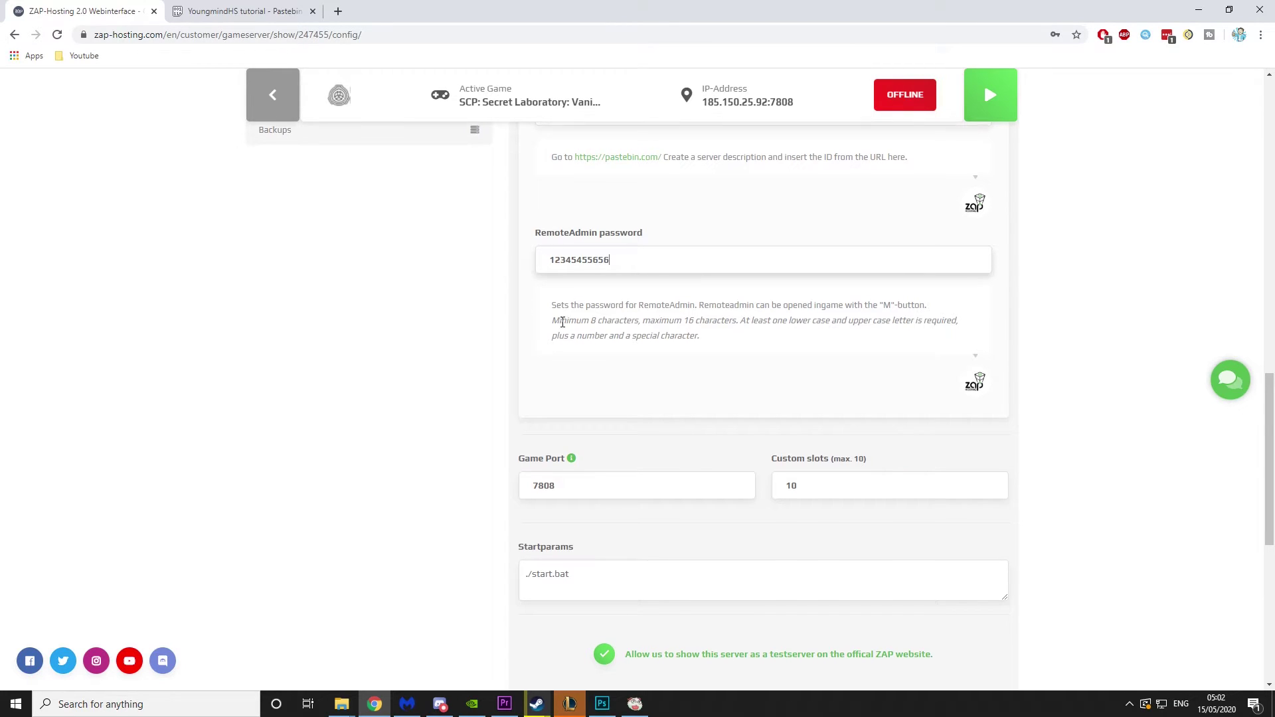
scroll(616, 329, "down", 3)
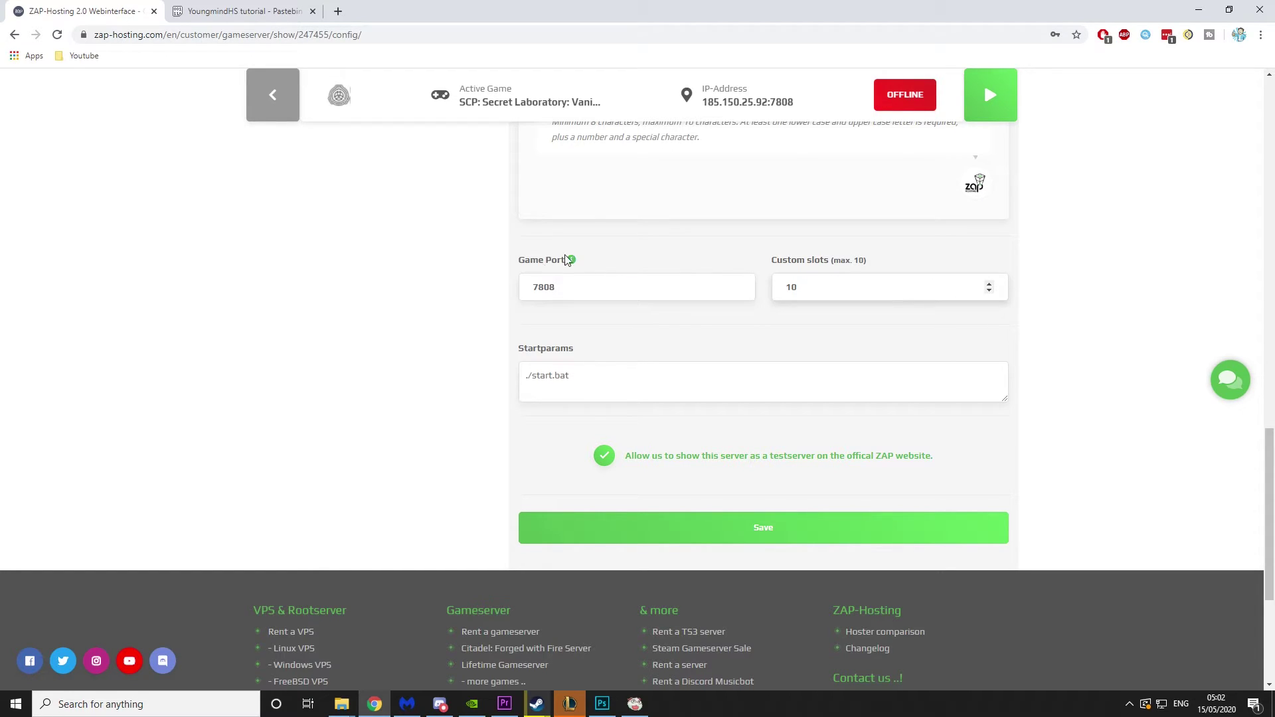
left_click(698, 522)
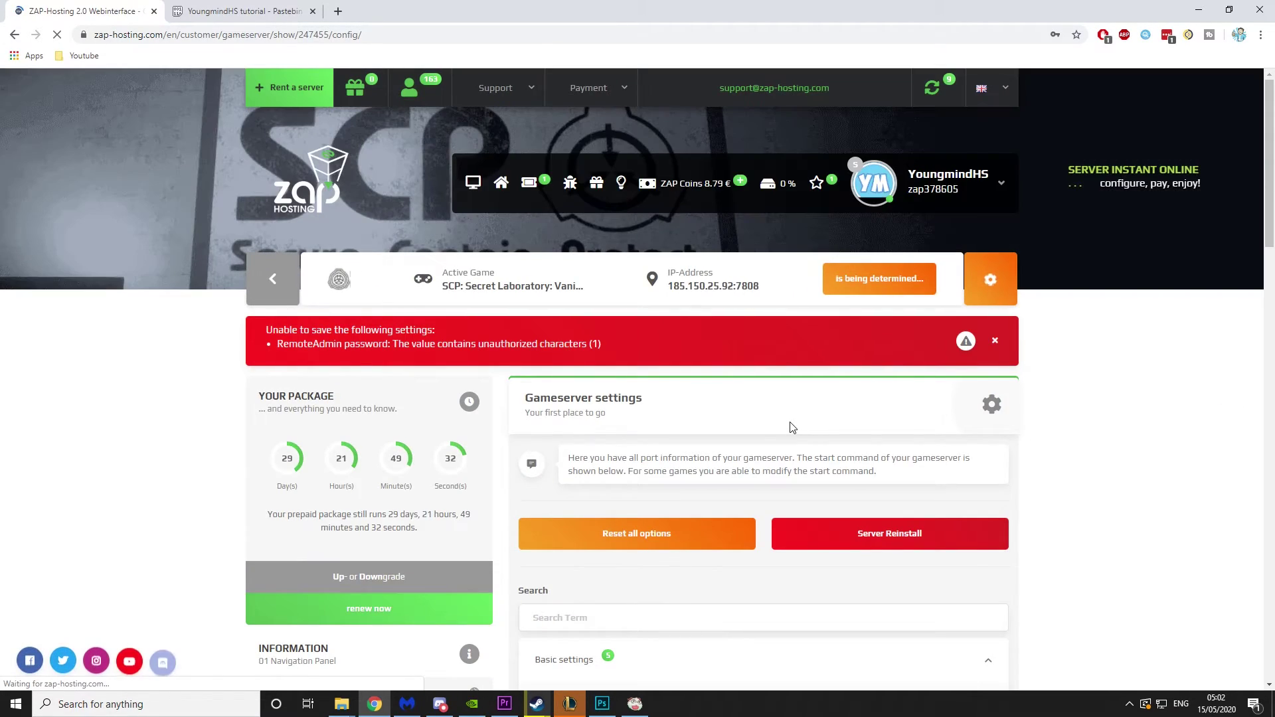
Try saving the server configuration again.
scroll(551, 336, "down", 20)
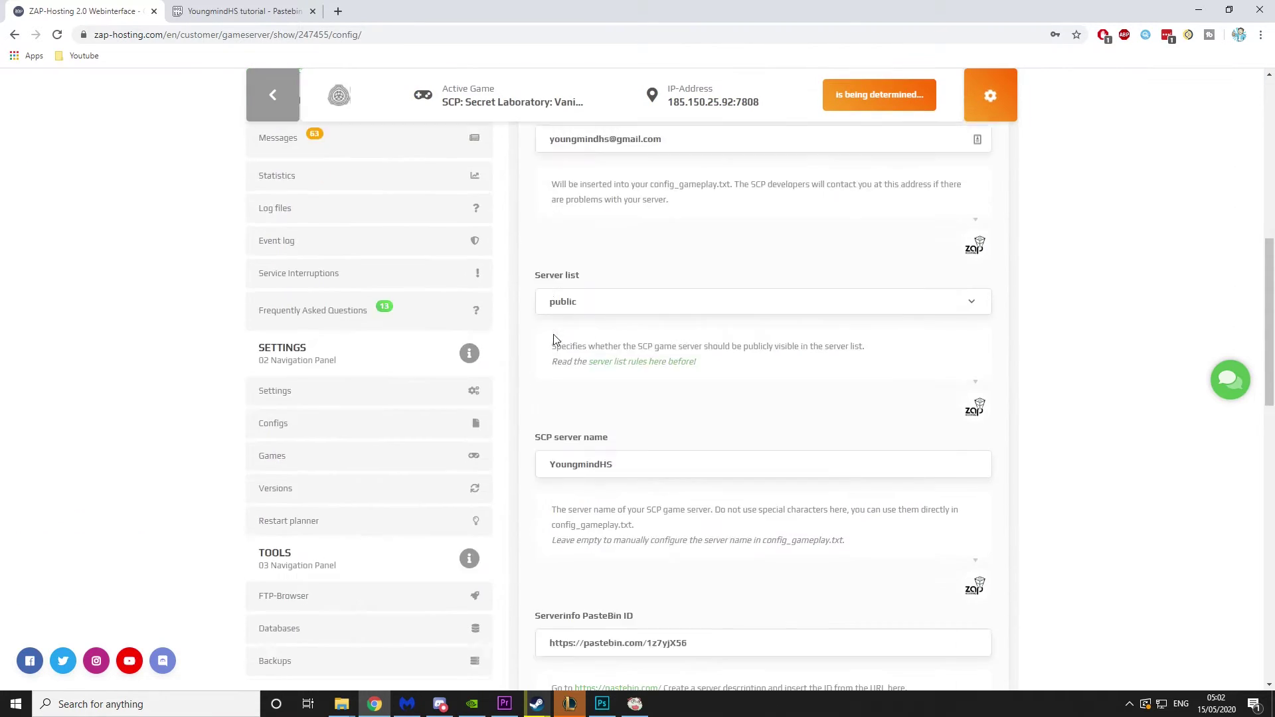
scroll(558, 338, "up", 7)
scroll(586, 326, "up", 5)
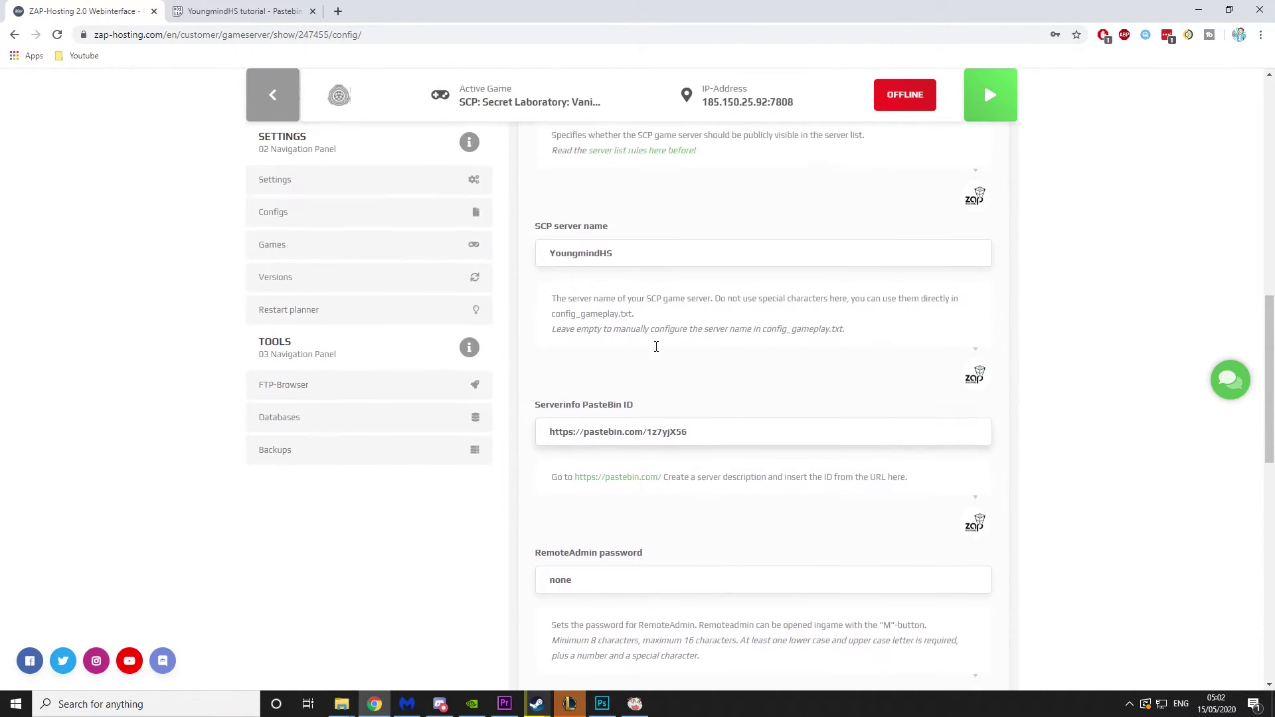
scroll(935, 191, "up", 10)
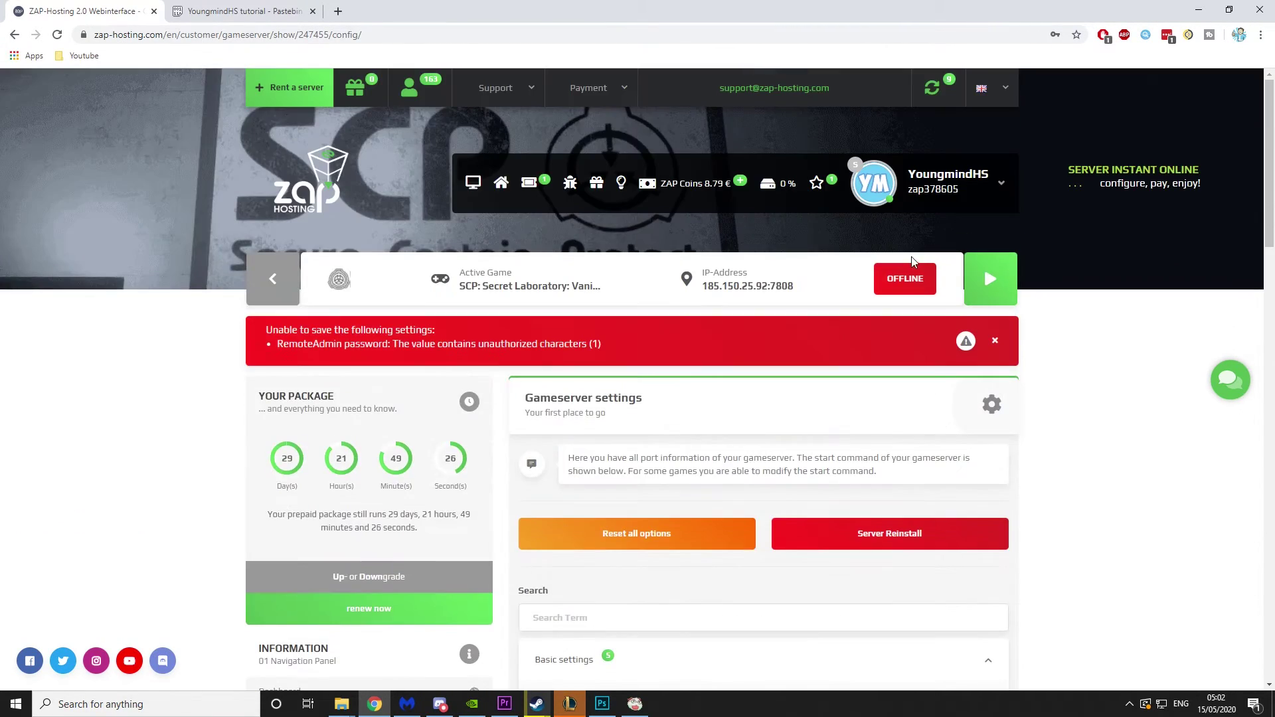
scroll(874, 276, "down", 20)
left_click(633, 599)
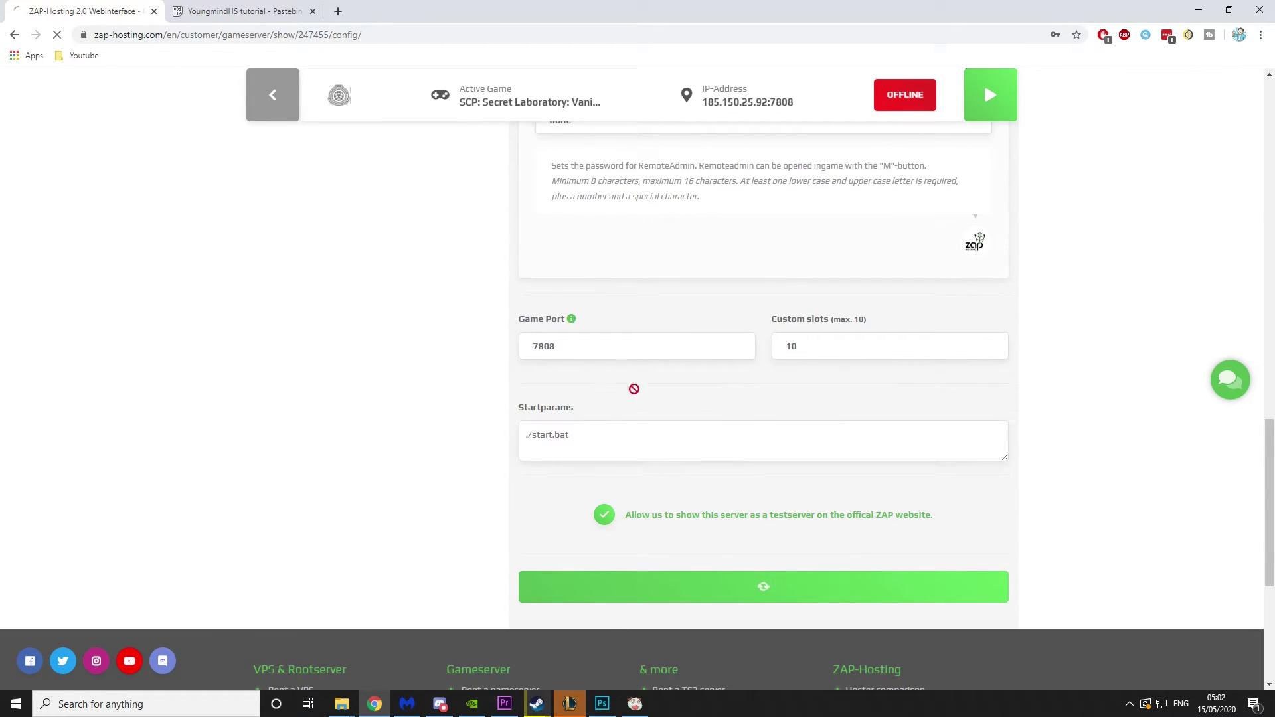
scroll(610, 361, "up", 2)
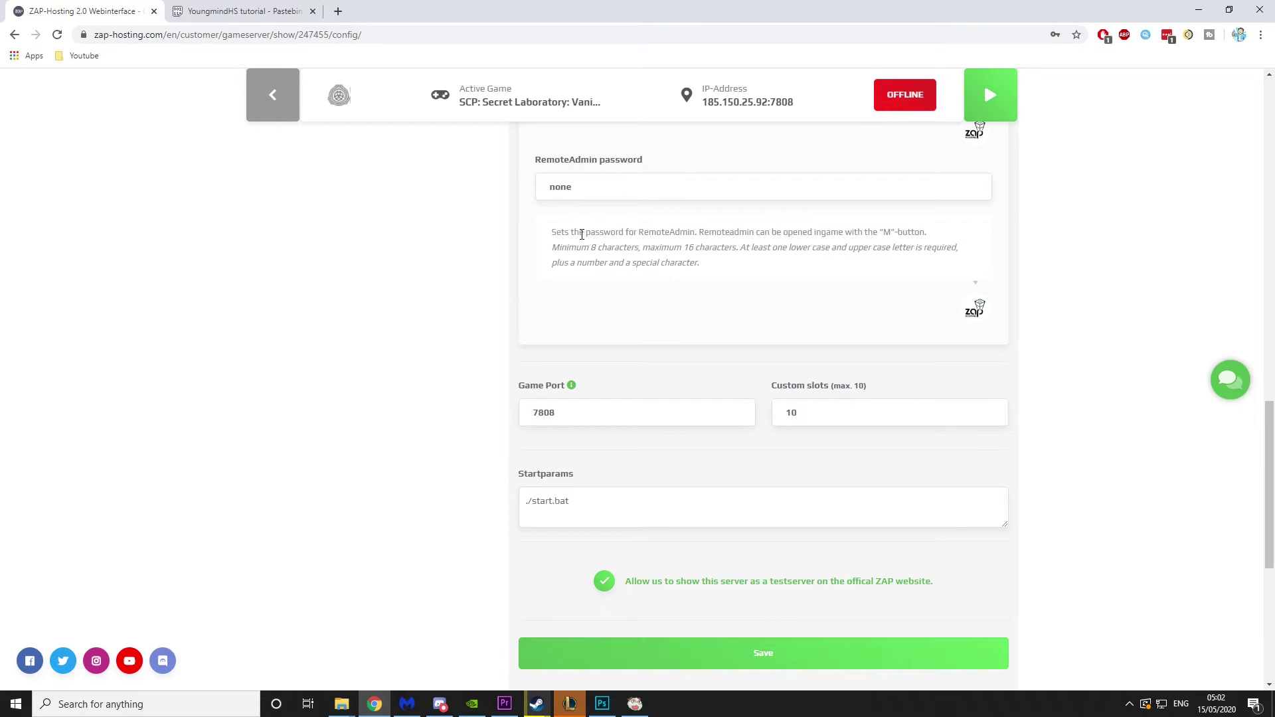
Review the password rules and replace 'none' with a new mixed-character RemoteAdmin password.
left_click_drag(582, 235, 664, 232)
left_click(733, 245)
left_click_drag(789, 232, 850, 231)
left_click(642, 259)
left_click_drag(610, 247, 662, 247)
left_click(751, 271)
left_click_drag(577, 187, 362, 186)
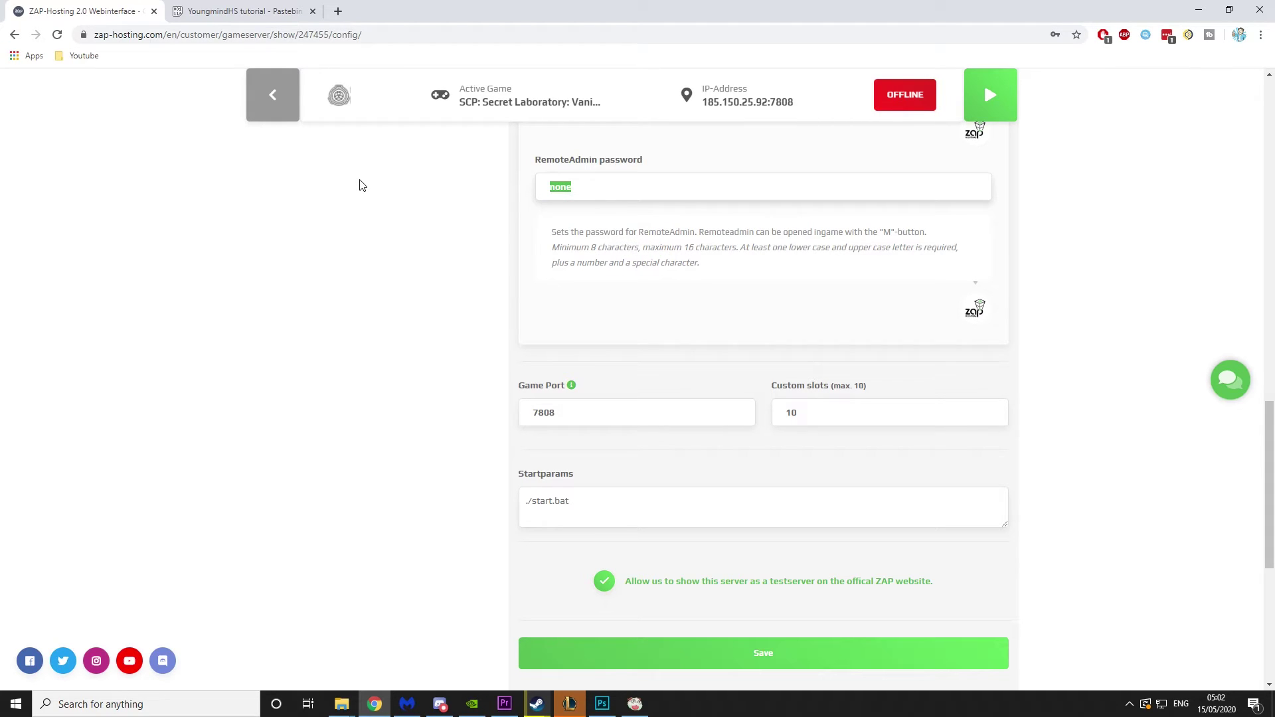
Save the new admin password and start the SCP: Secret Laboratory game server.
left_click(796, 653)
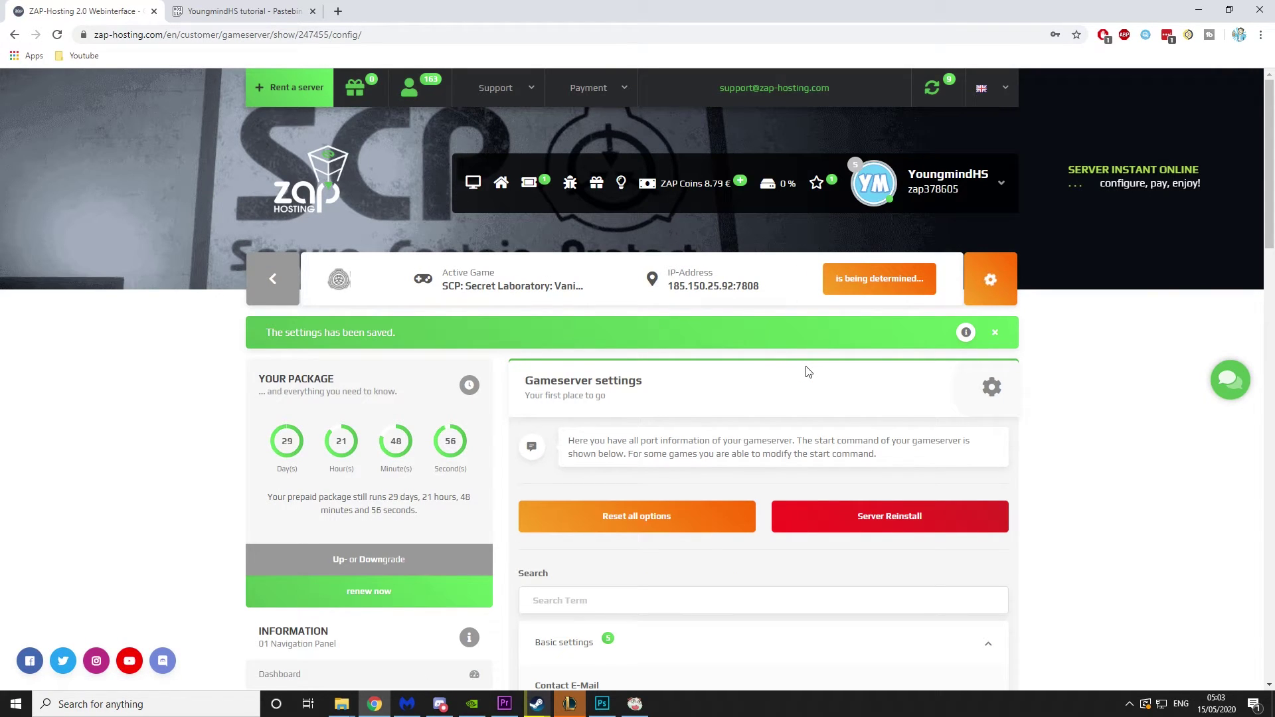
scroll(811, 263, "down", 2)
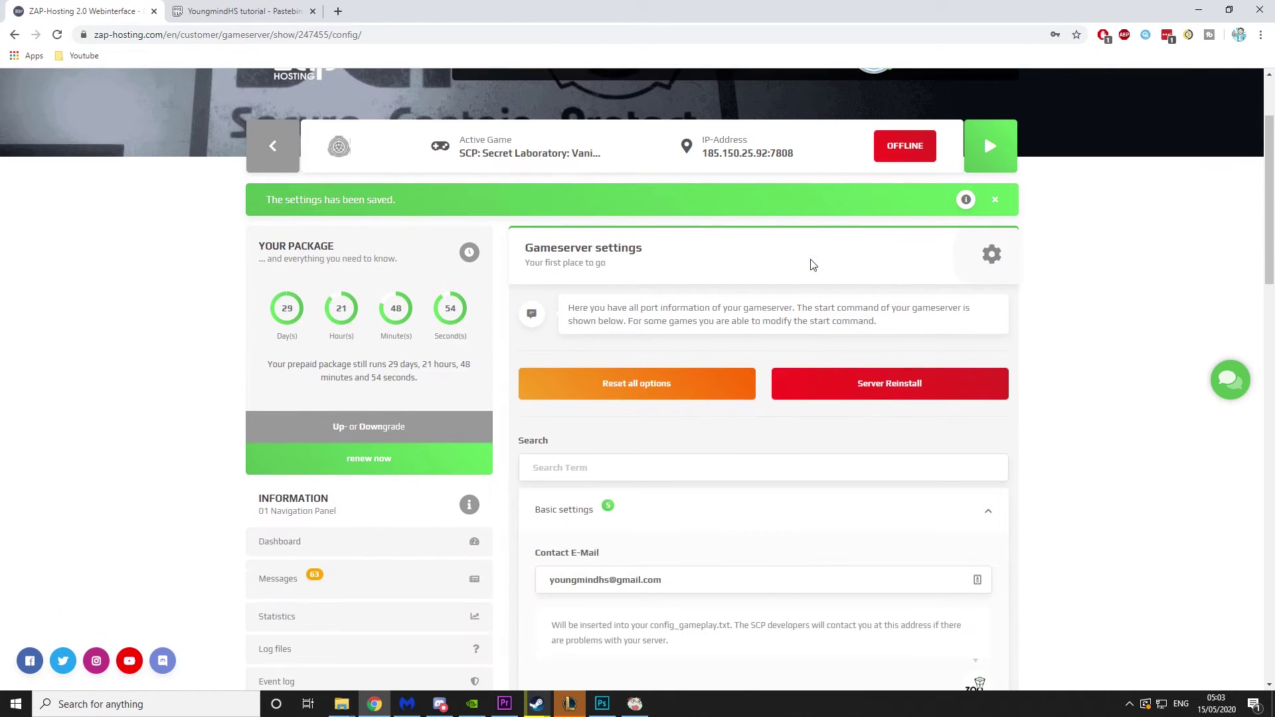
left_click(1007, 157)
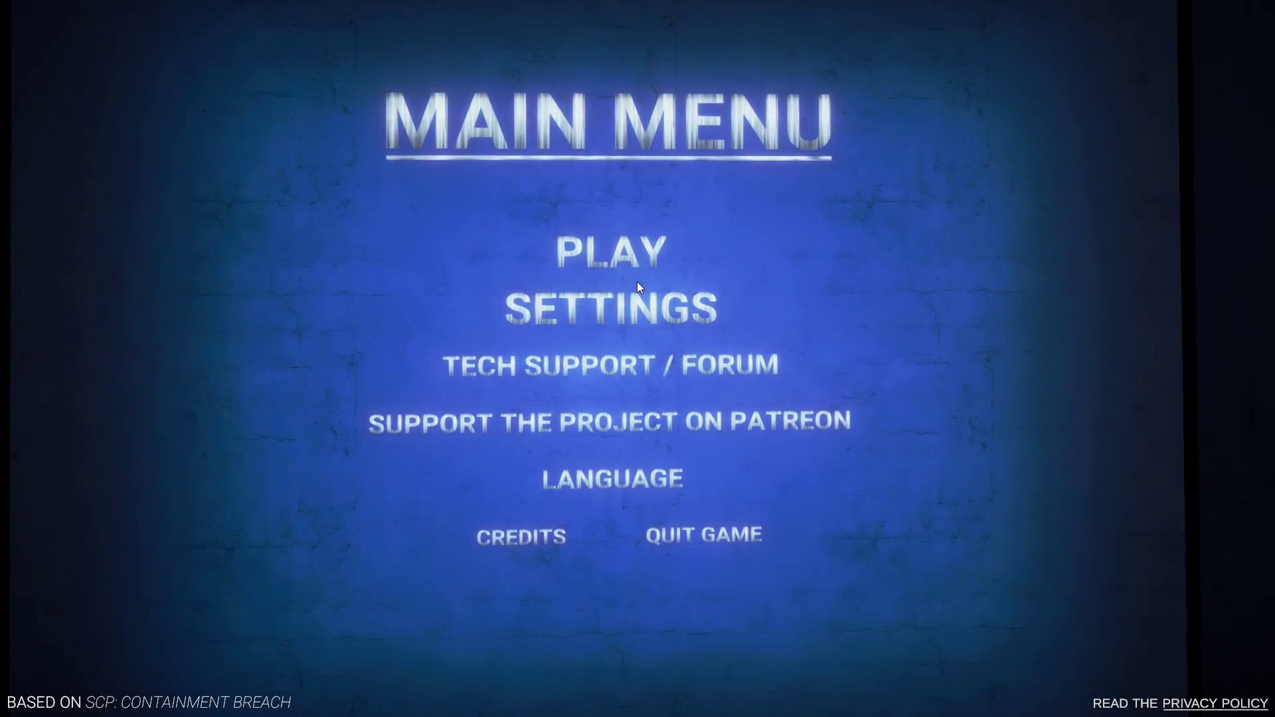
Reach the Direct Connect screen via Play > Join Game, checking the server address in the hosting panel.
left_click(619, 257)
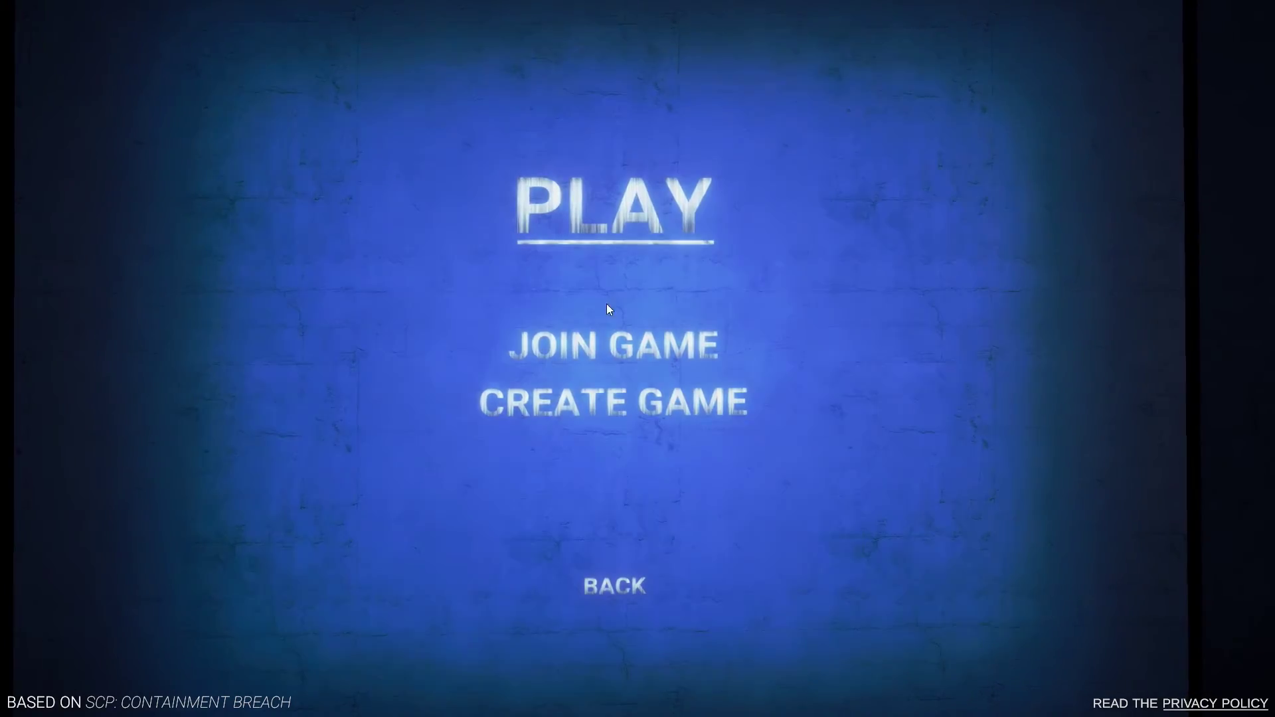
left_click(608, 351)
left_click(565, 431)
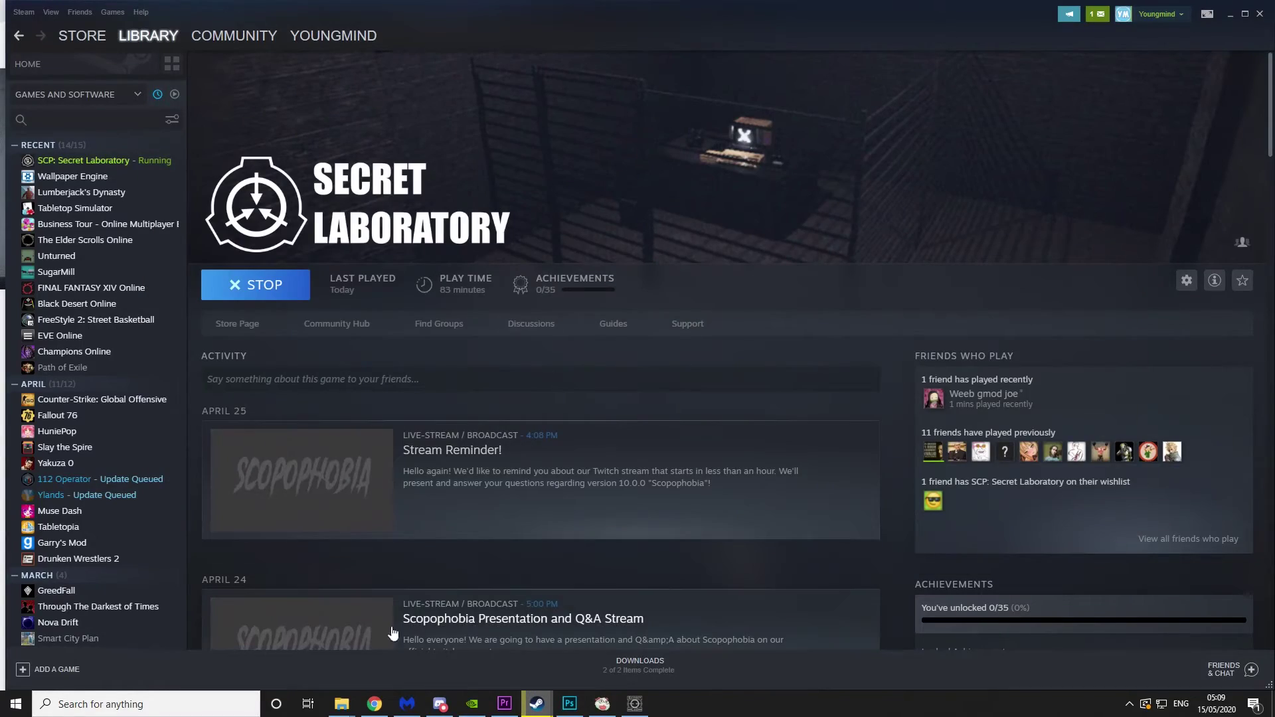
left_click(374, 704)
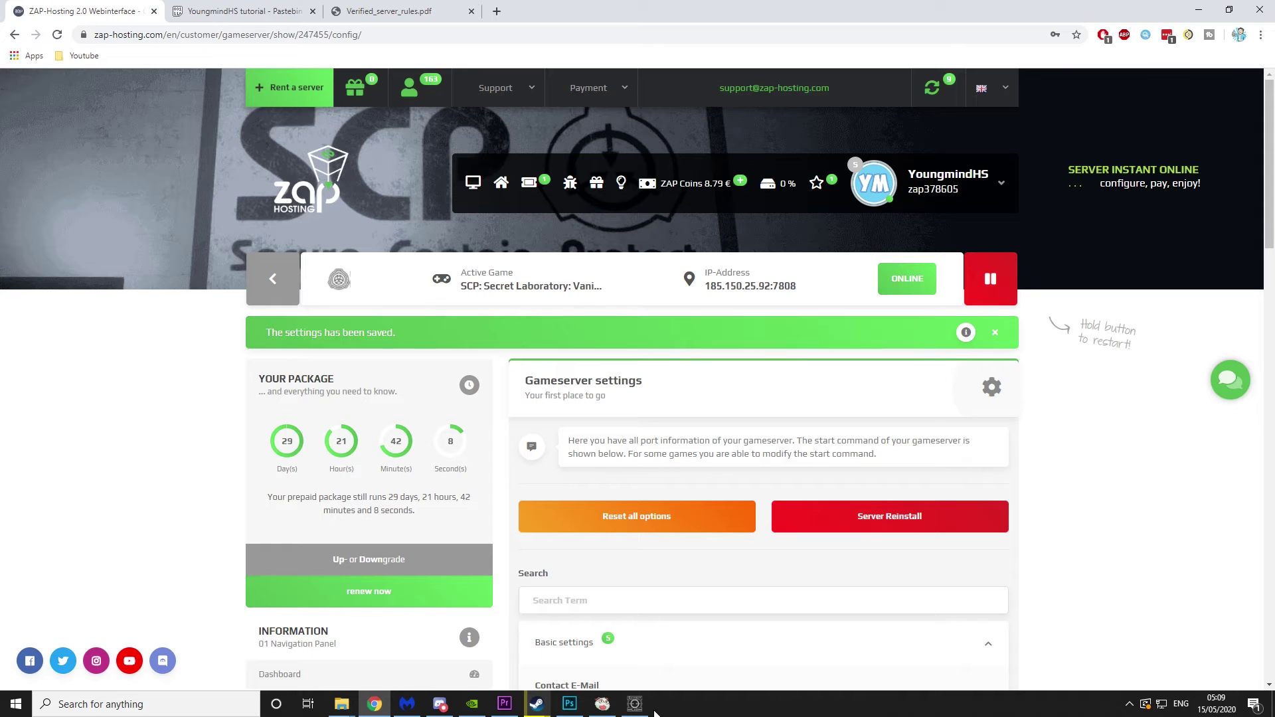
left_click(635, 704)
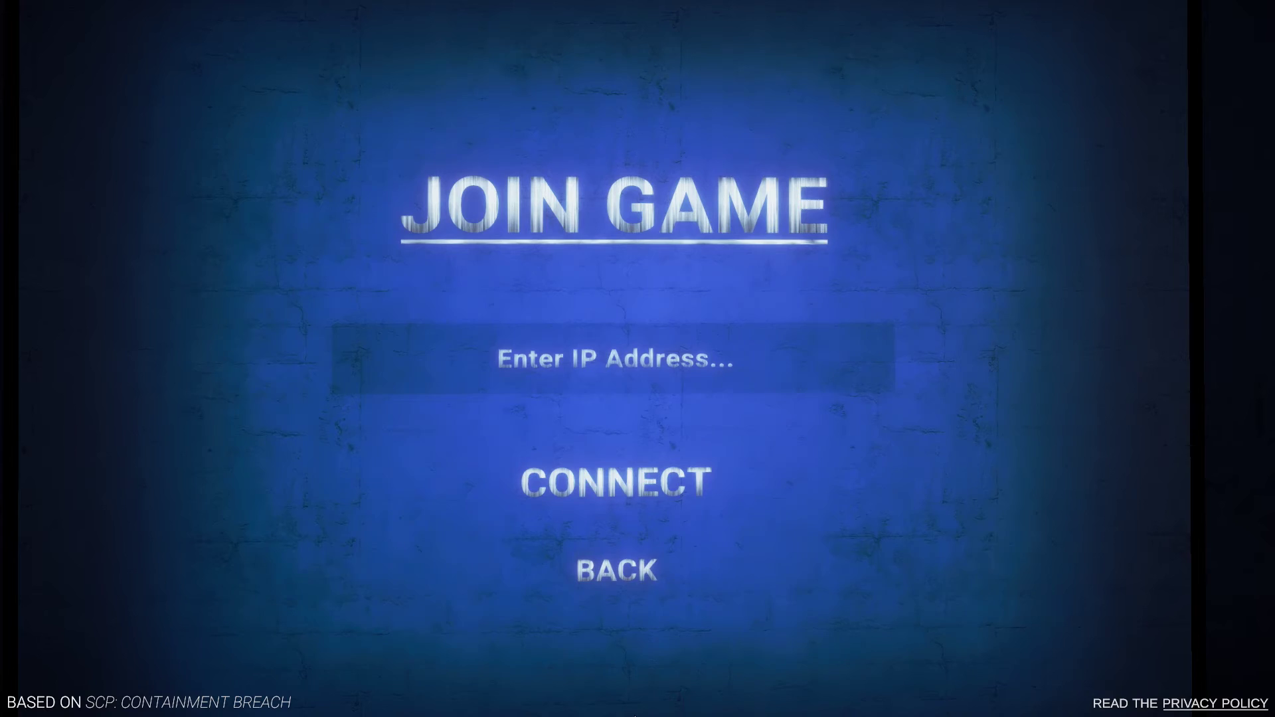
Connect directly to 185.150.25.92:7808, then escape the loading overlay.
type("185.")
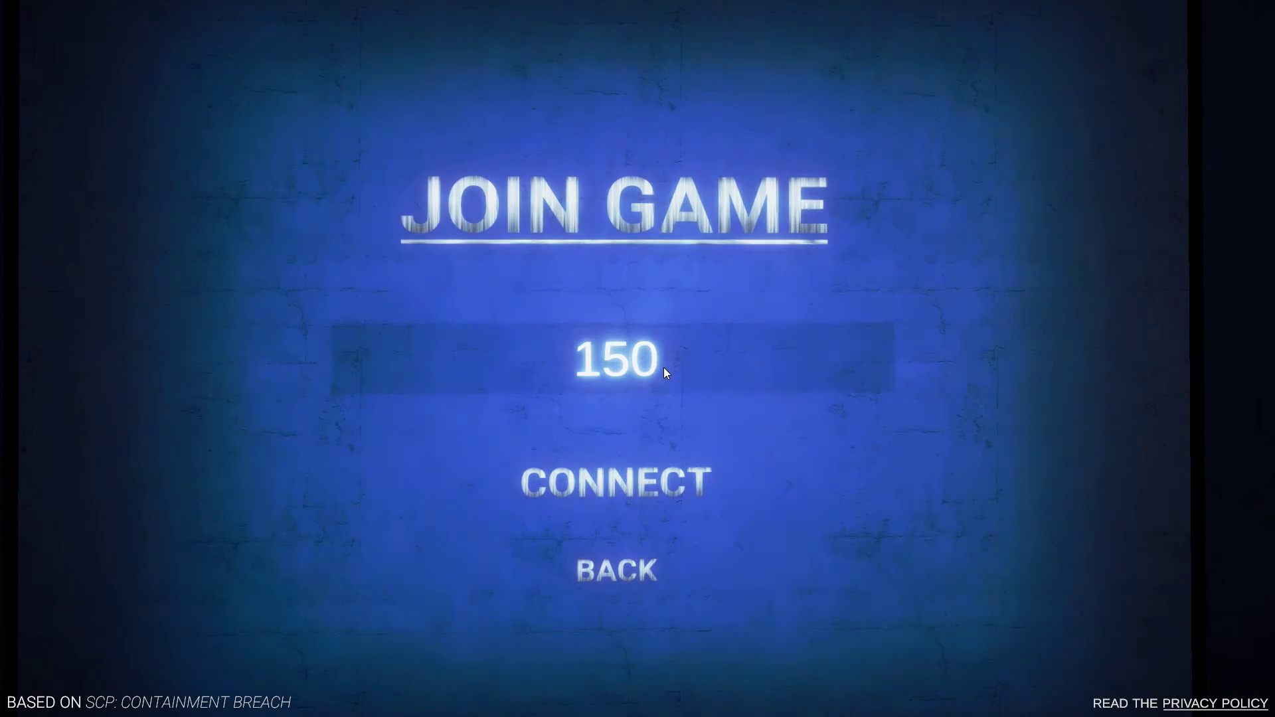
key("alt+Tab")
key("alt+Tab")
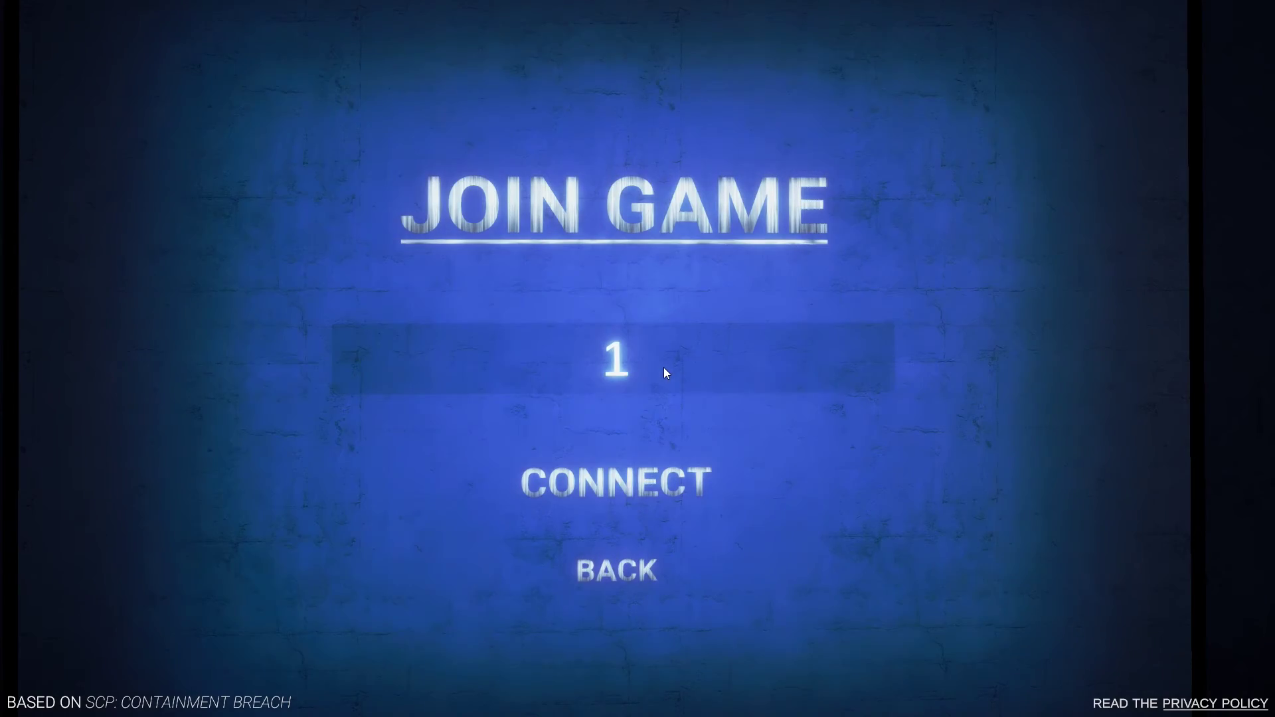
type("150.25")
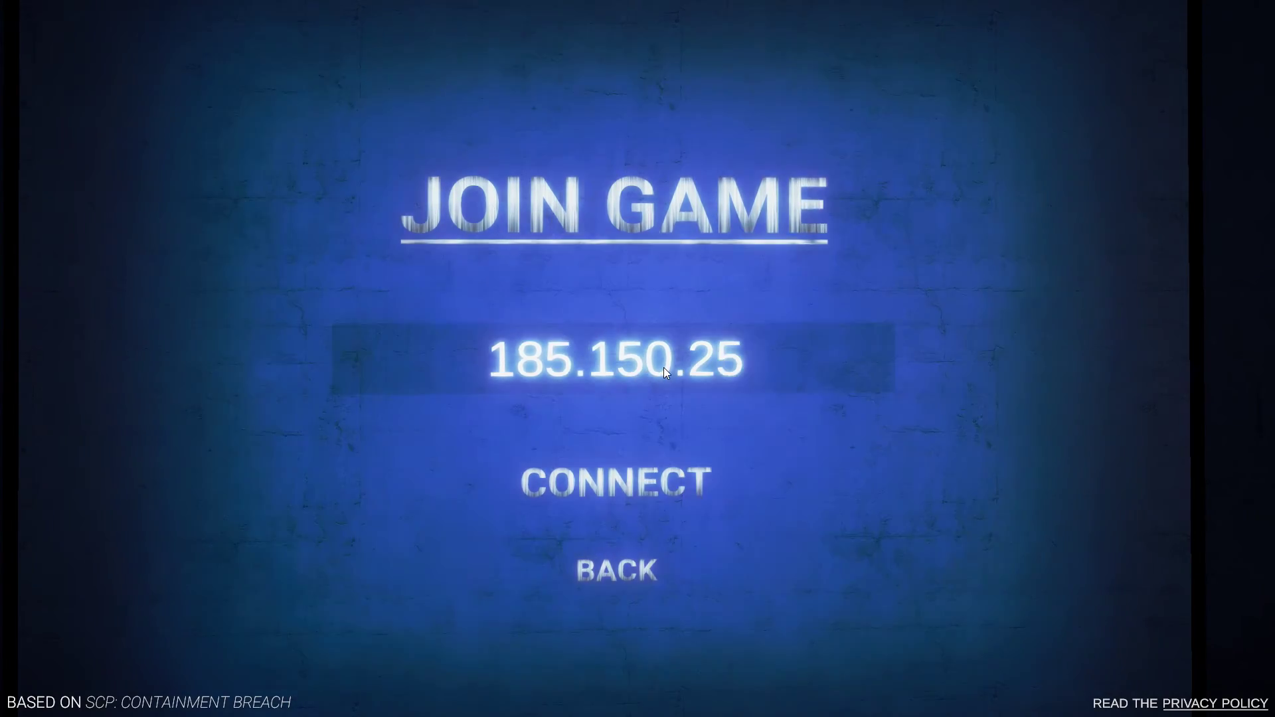
key("alt+Tab")
key("alt+Tab")
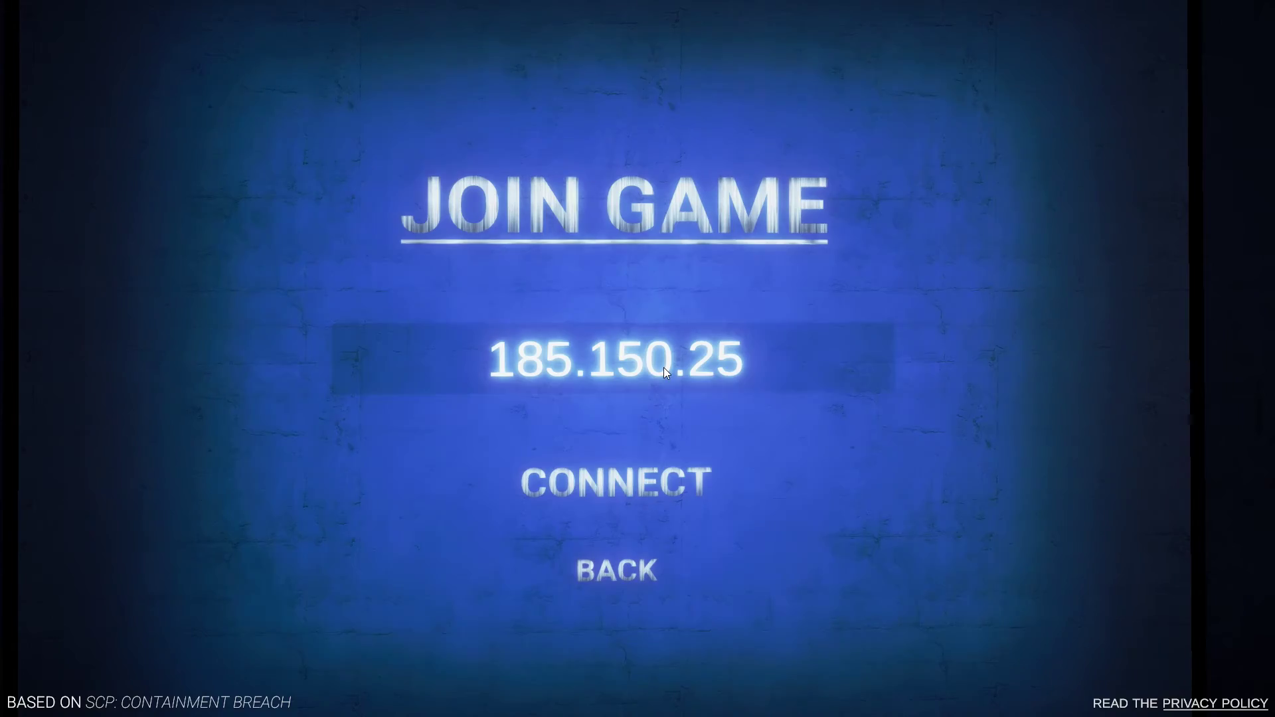
type(".92:")
key("alt+Tab")
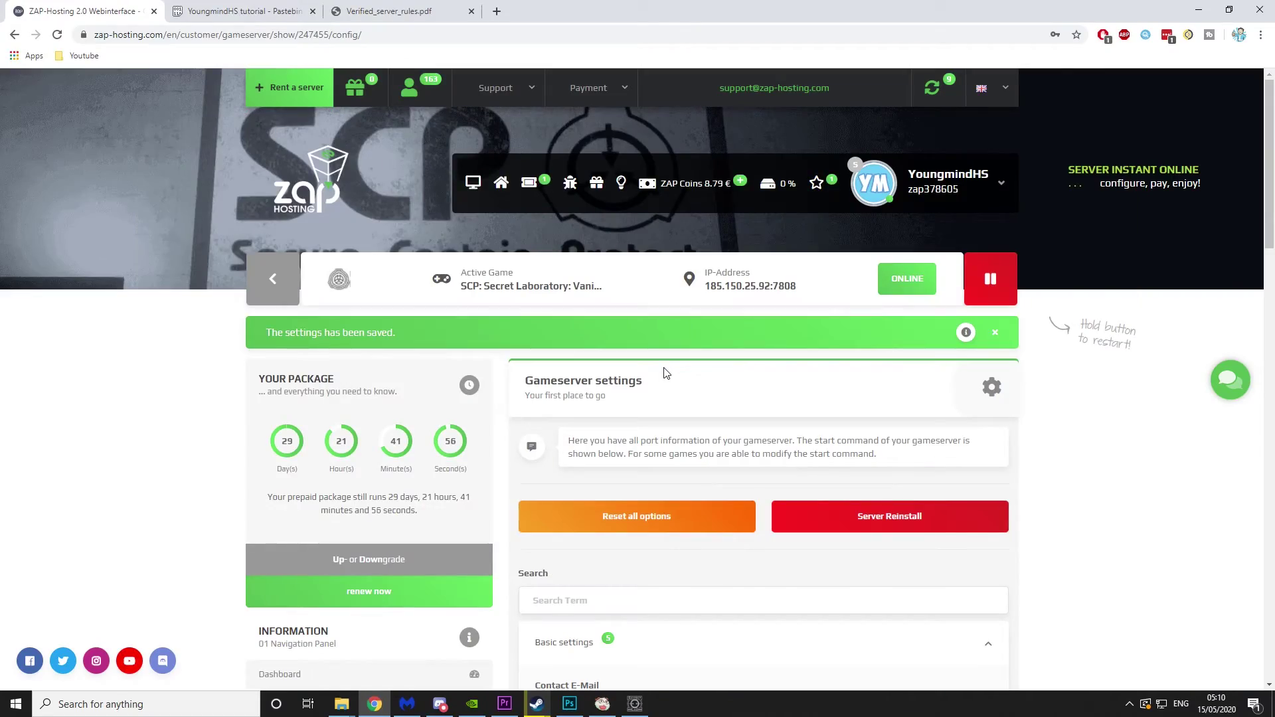
key("alt+Tab")
type("7808")
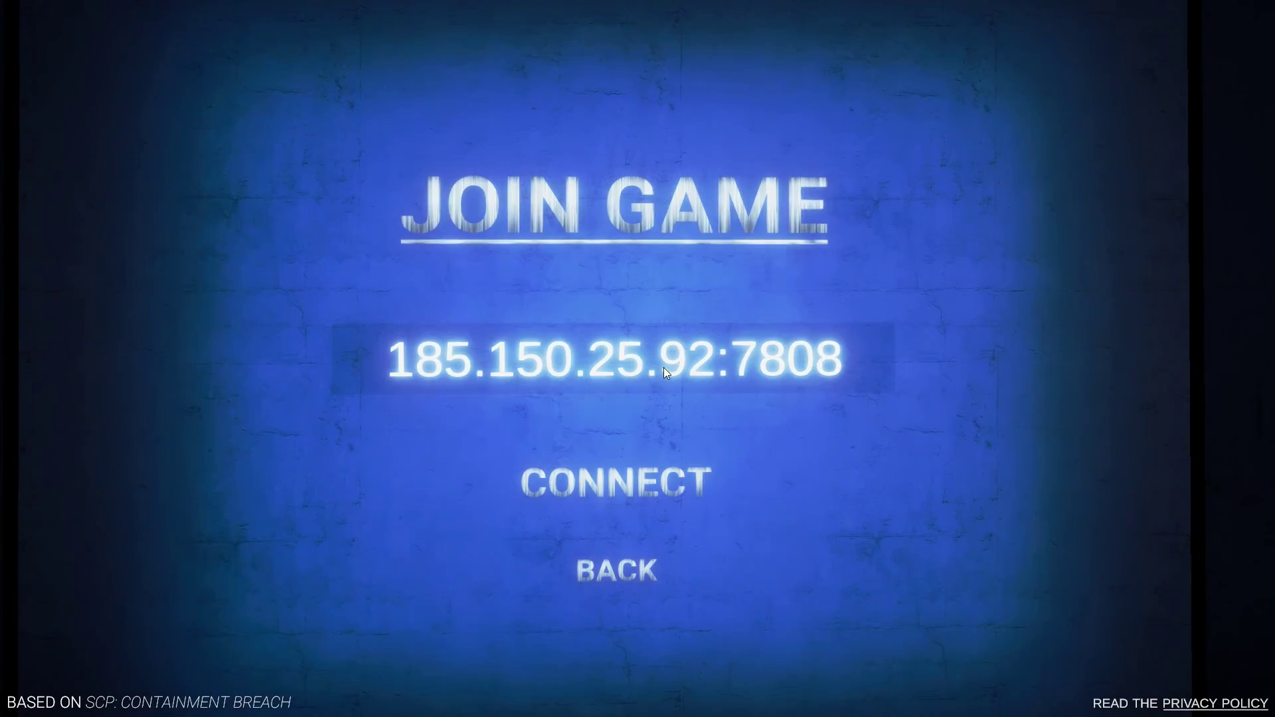
left_click(660, 486)
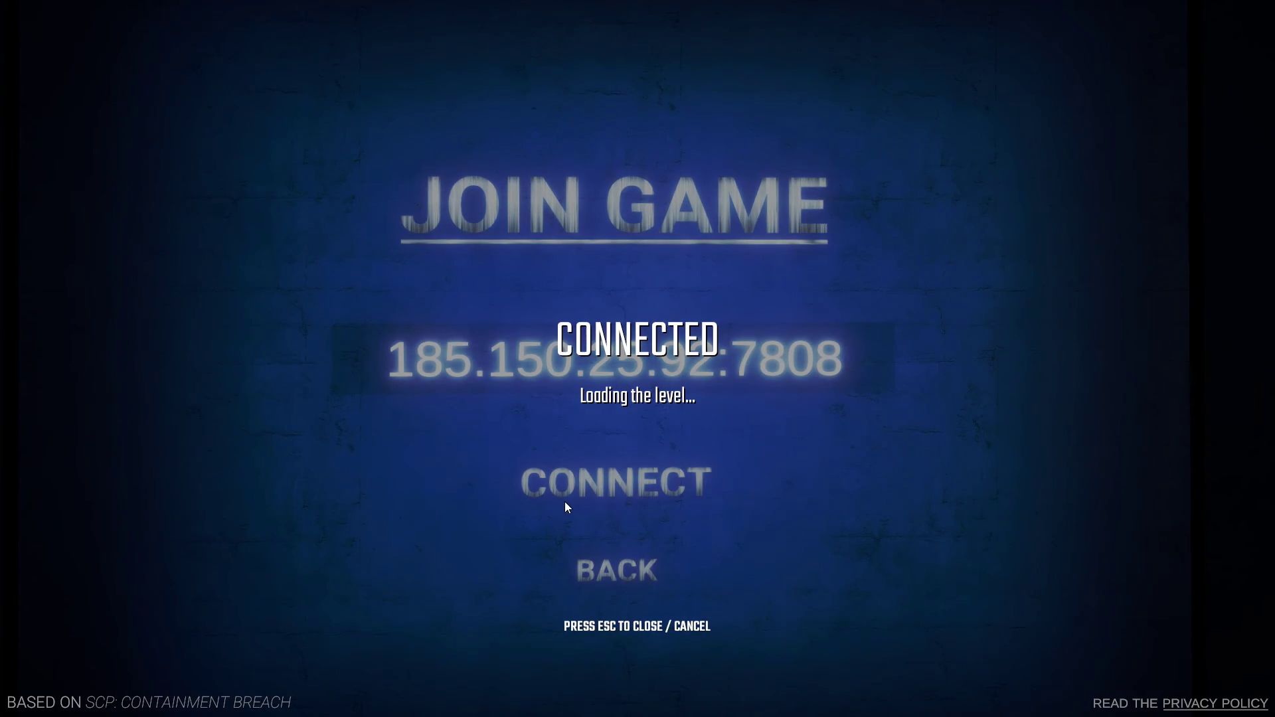
key("Escape")
Return to Join Game and scroll the Server Browser's public servers, such as DragonSCP.co.uk and SCP Experience.
left_click(617, 571)
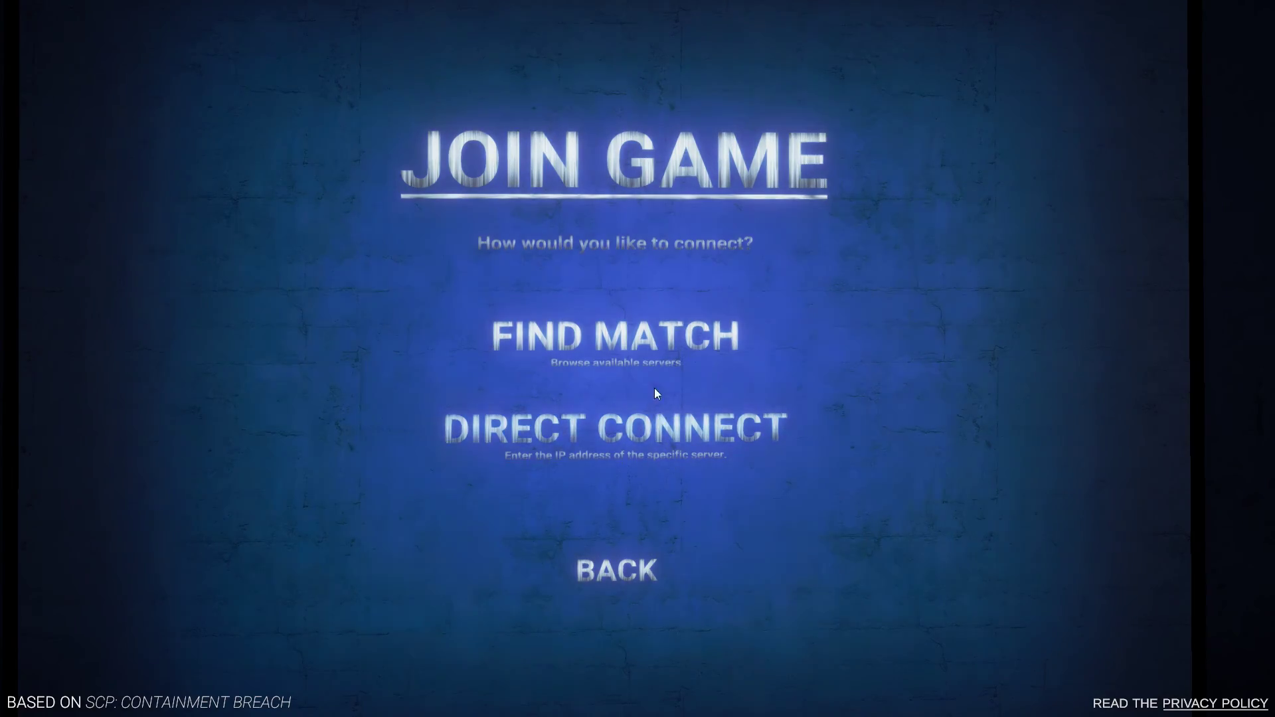
left_click(656, 336)
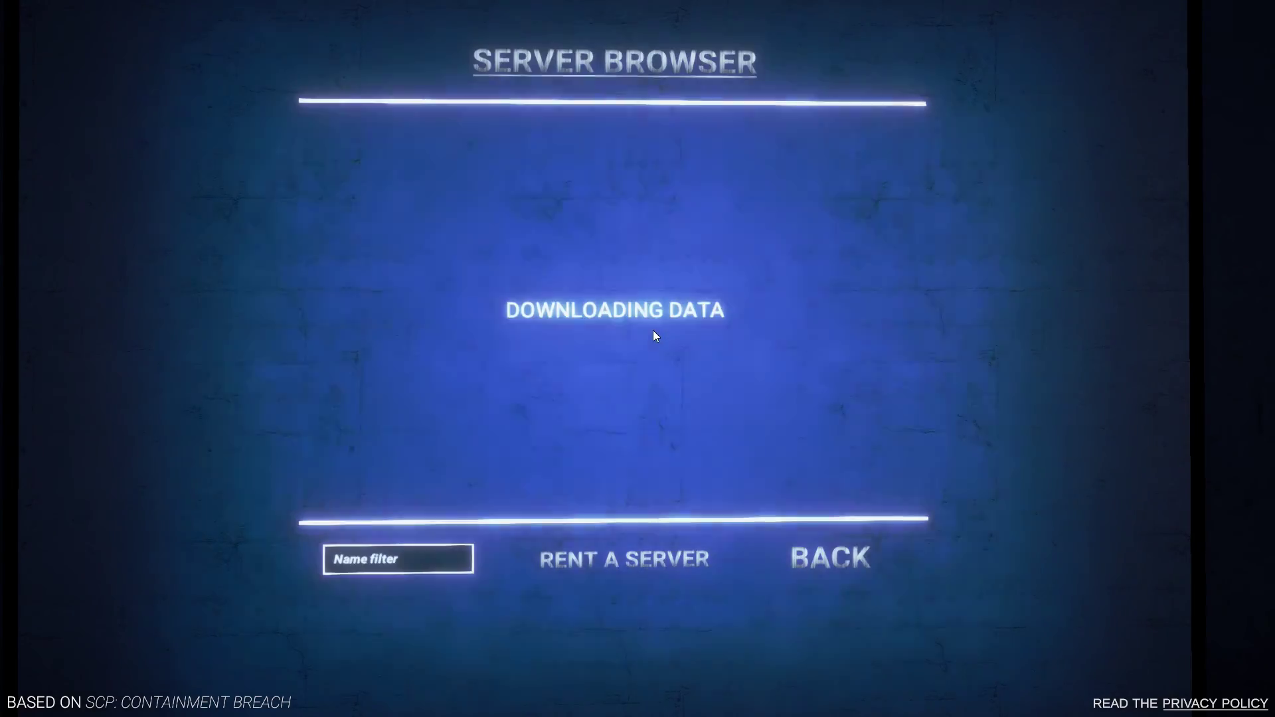
scroll(656, 336, "down", 10)
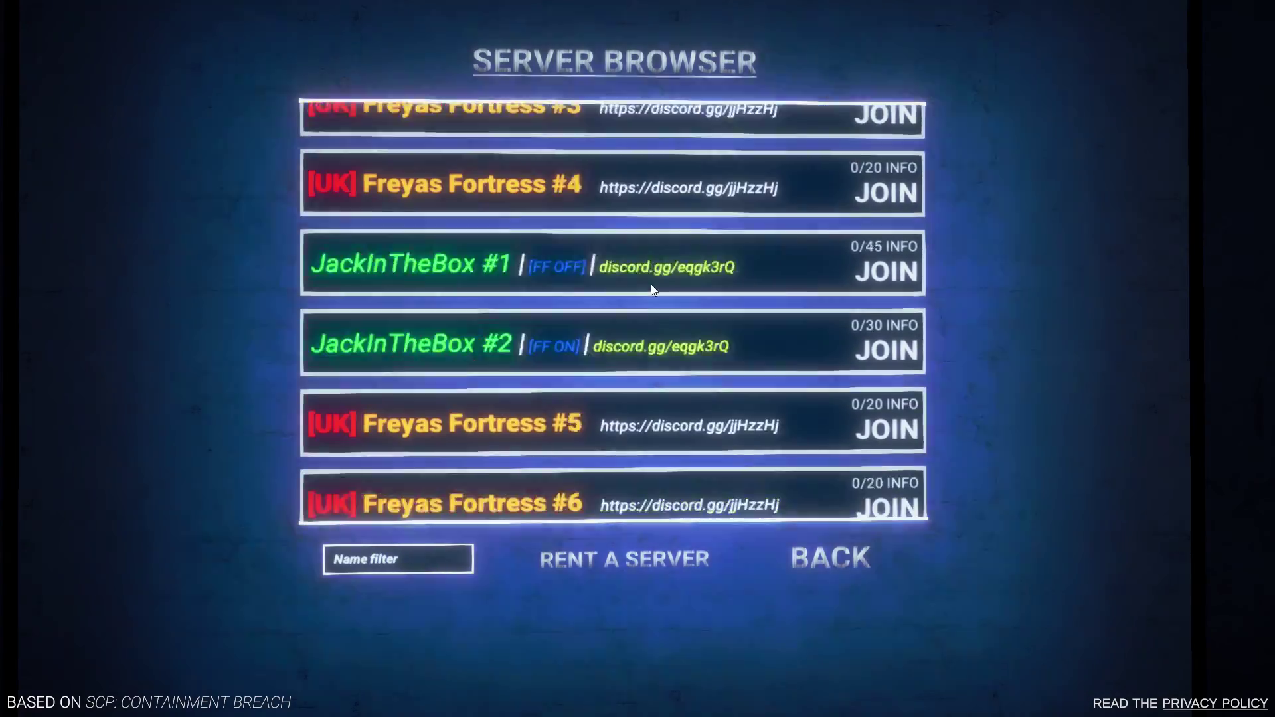
scroll(662, 290, "up", 1)
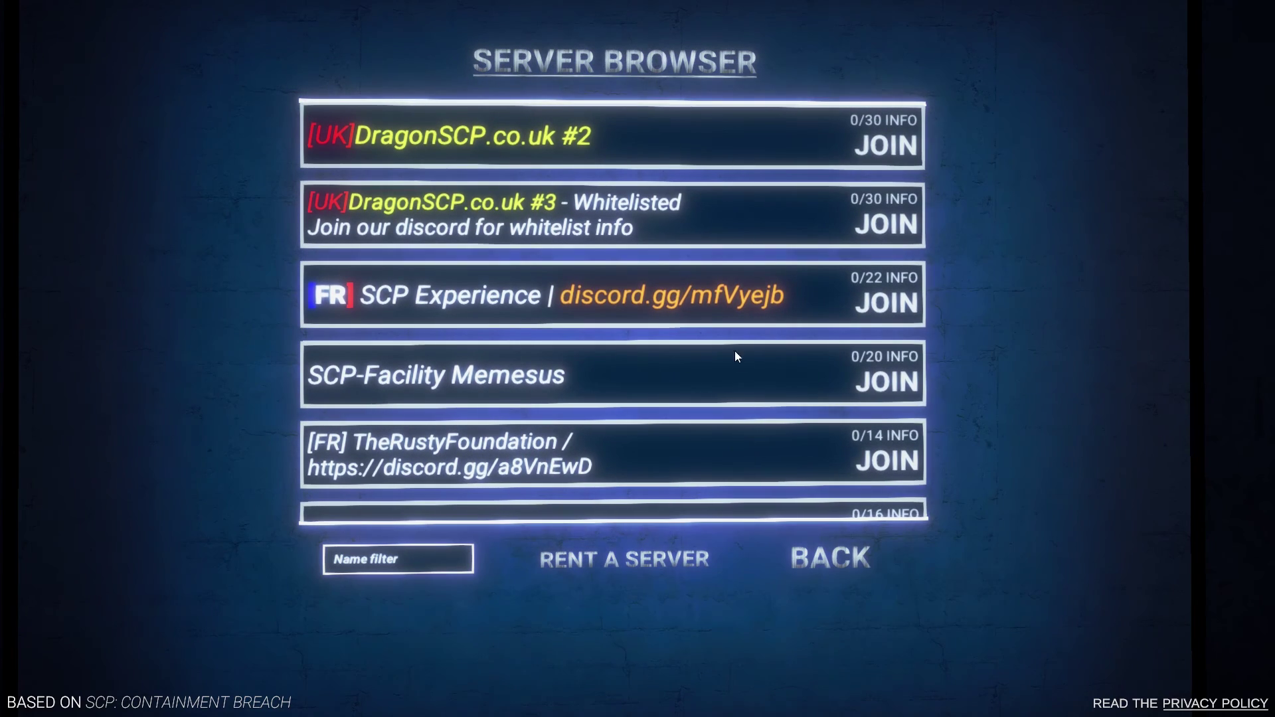